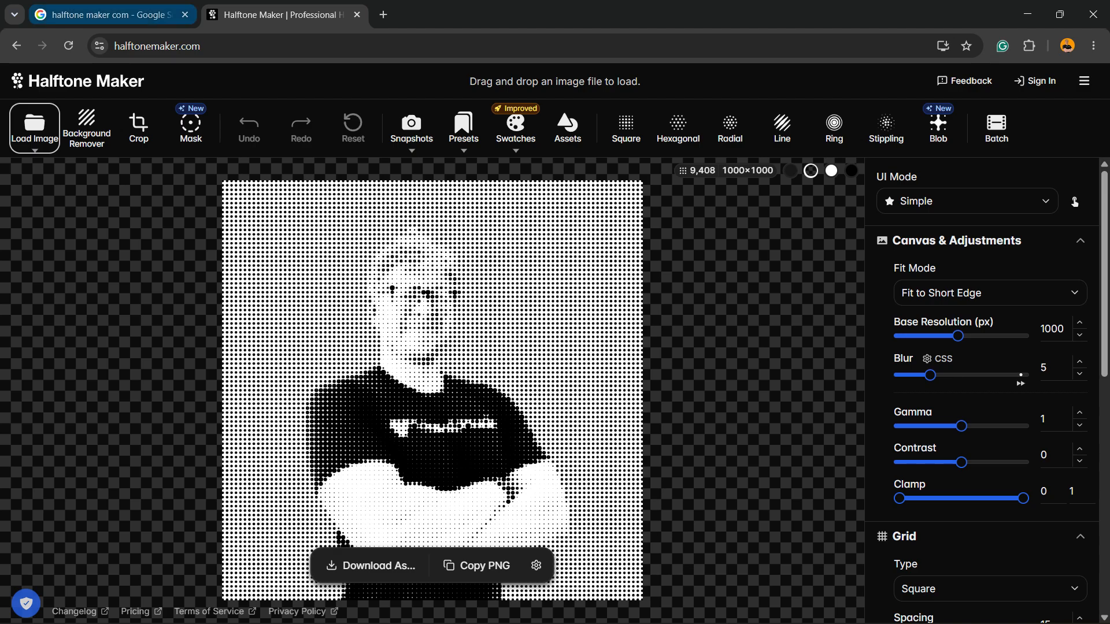
Check the Google search for "halftone maker com" and return to the Halftone Maker page.
{"action": "left_click", "coordinate": [104, 14]}
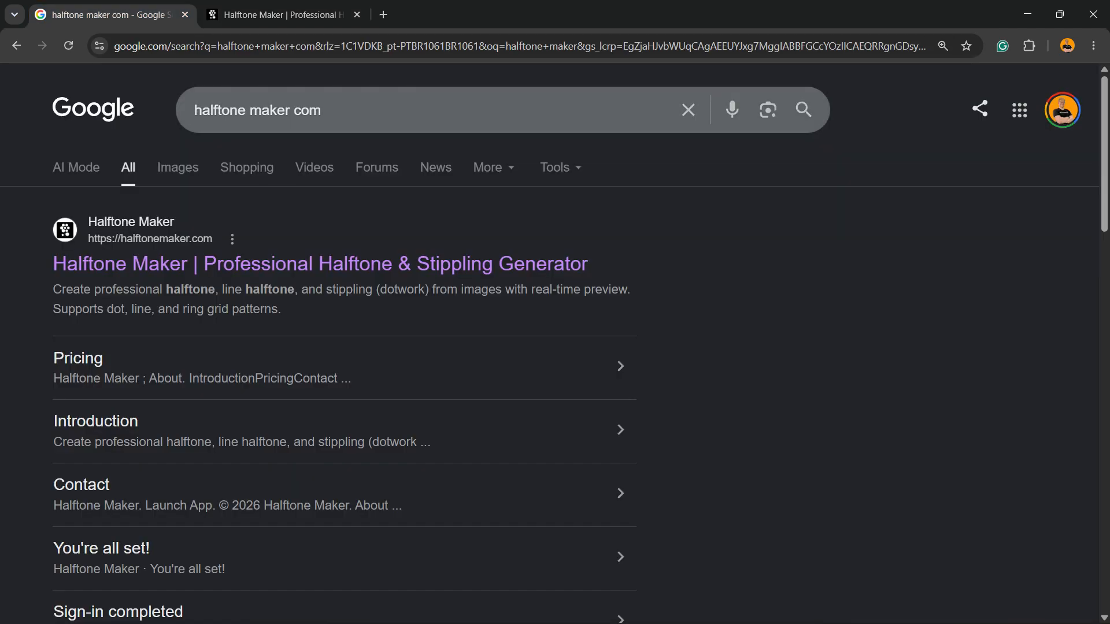
{"action": "double_click", "coordinate": [221, 110]}
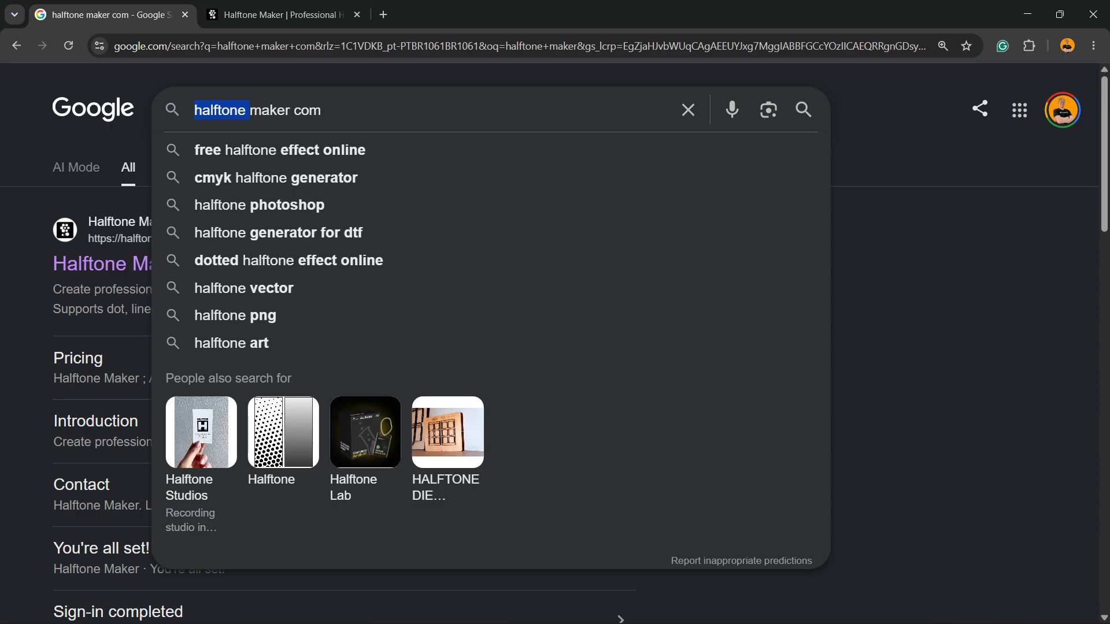
{"action": "left_click", "coordinate": [249, 110]}
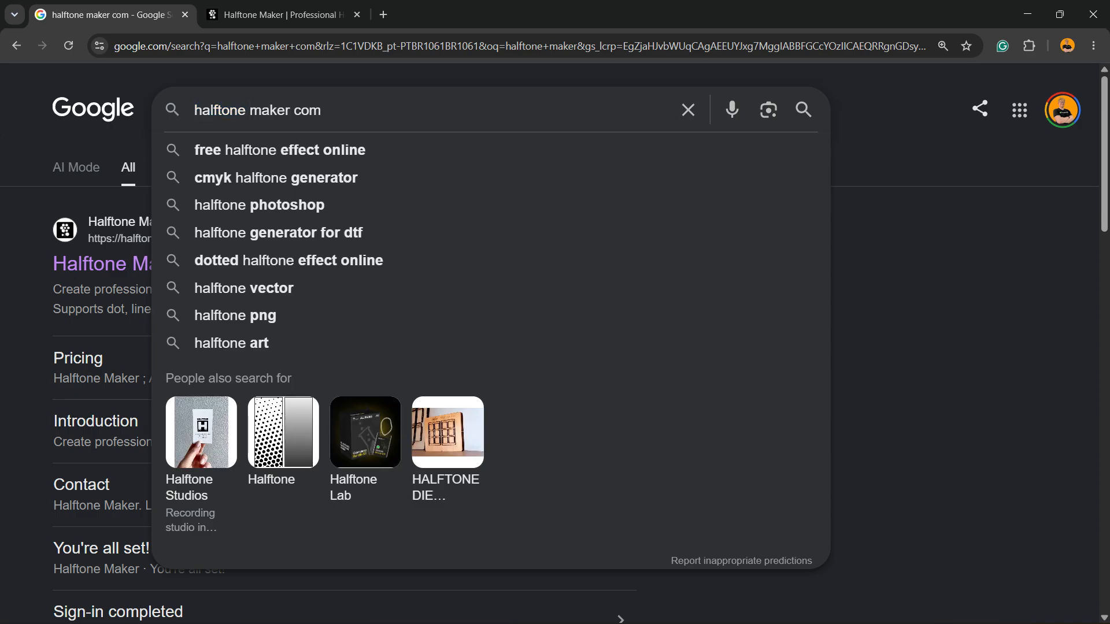
{"action": "key", "text": "Escape"}
{"action": "left_click", "coordinate": [278, 14]}
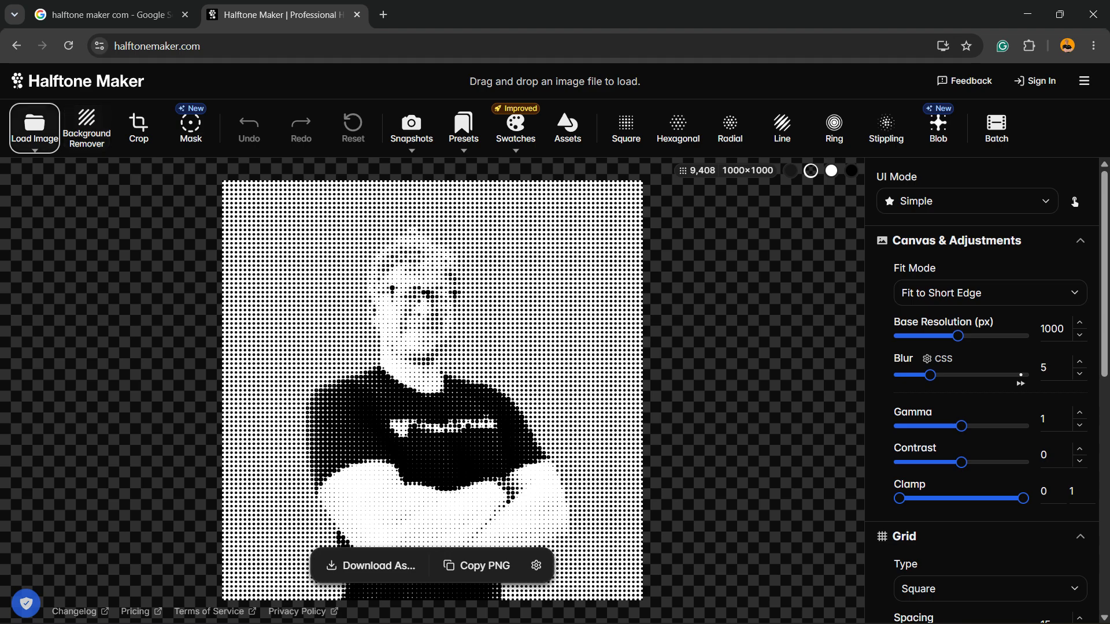
Load the portrait photo of the man with crossed arms from the Downloads folder.
{"action": "left_click", "coordinate": [35, 126]}
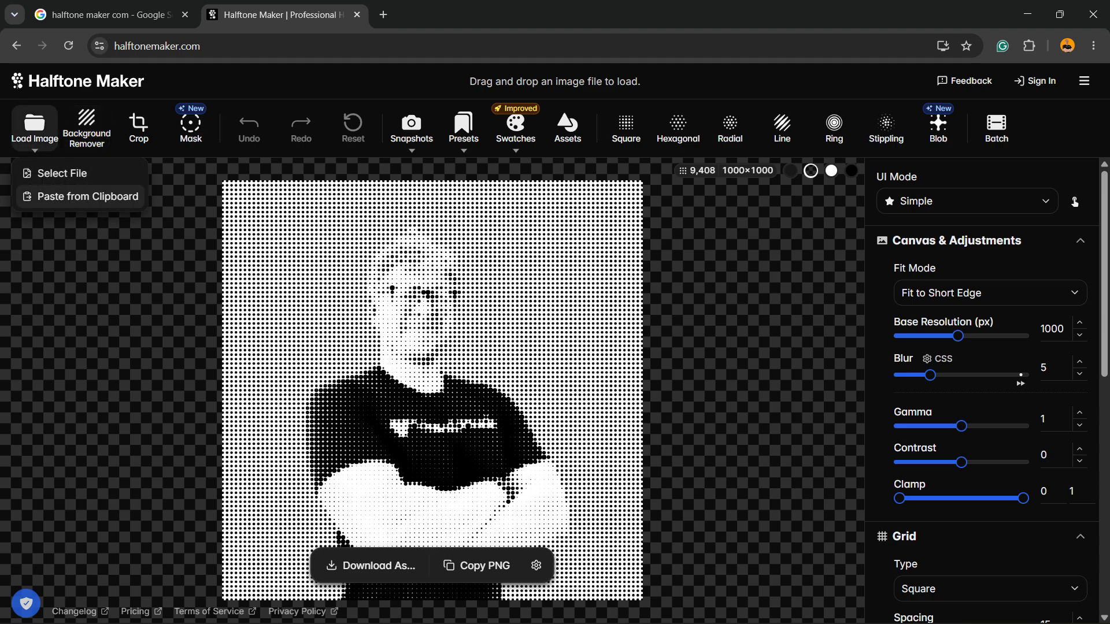
{"action": "left_click", "coordinate": [62, 173]}
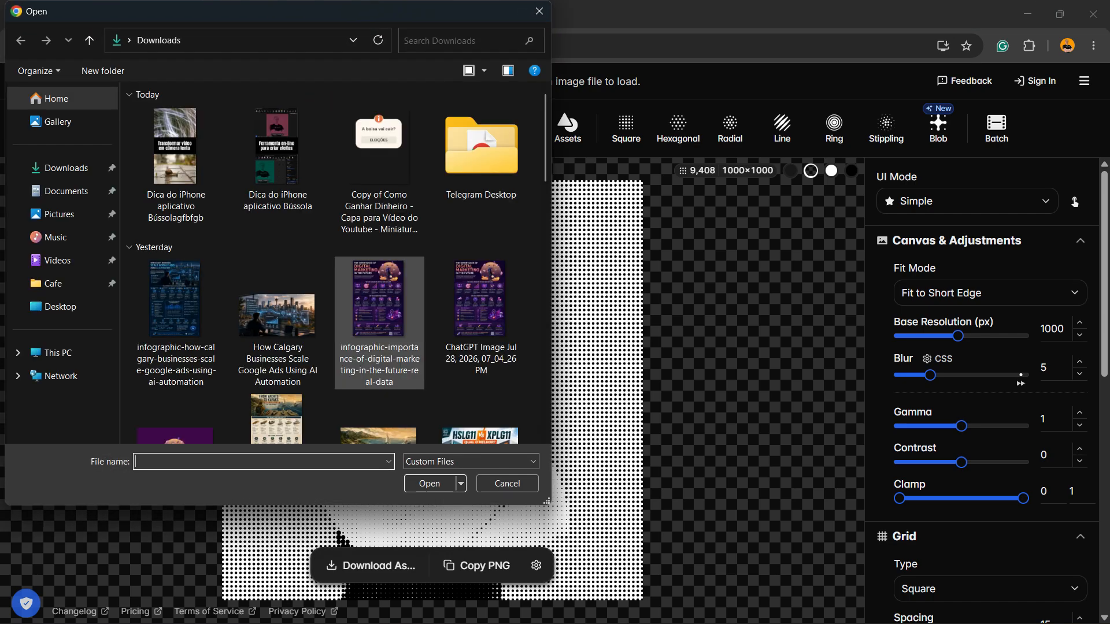
{"action": "scroll", "coordinate": [330, 260], "scroll_direction": "down", "scroll_amount": 15}
{"action": "double_click", "coordinate": [379, 237]}
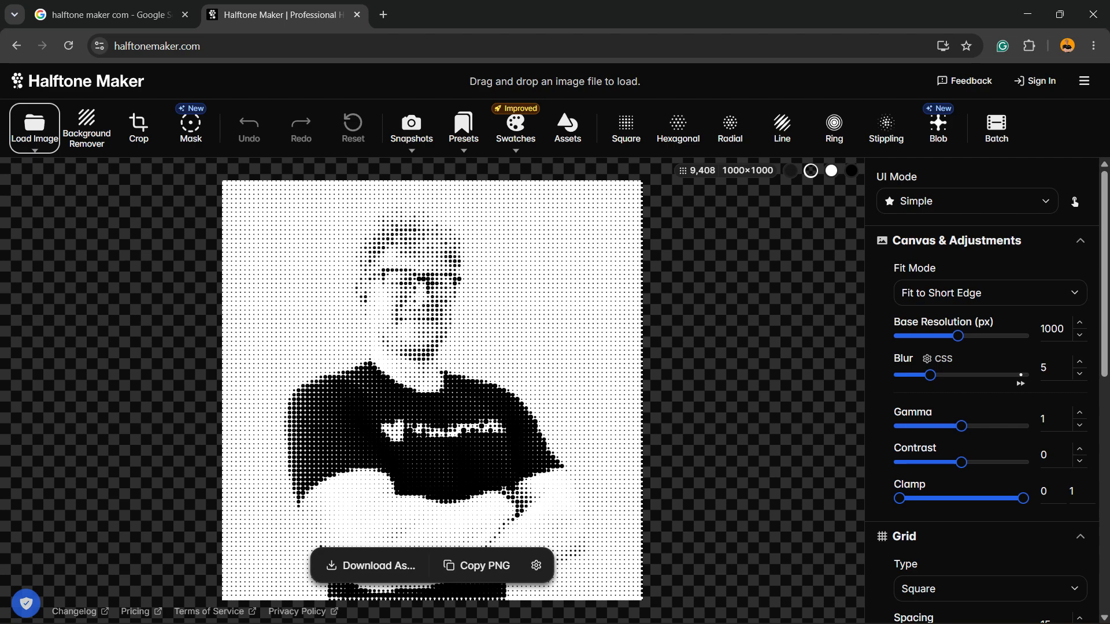
Set the canvas to Fit to Long Edge with a base resolution of 2000 px and a blur of 0.
{"action": "left_click", "coordinate": [983, 293]}
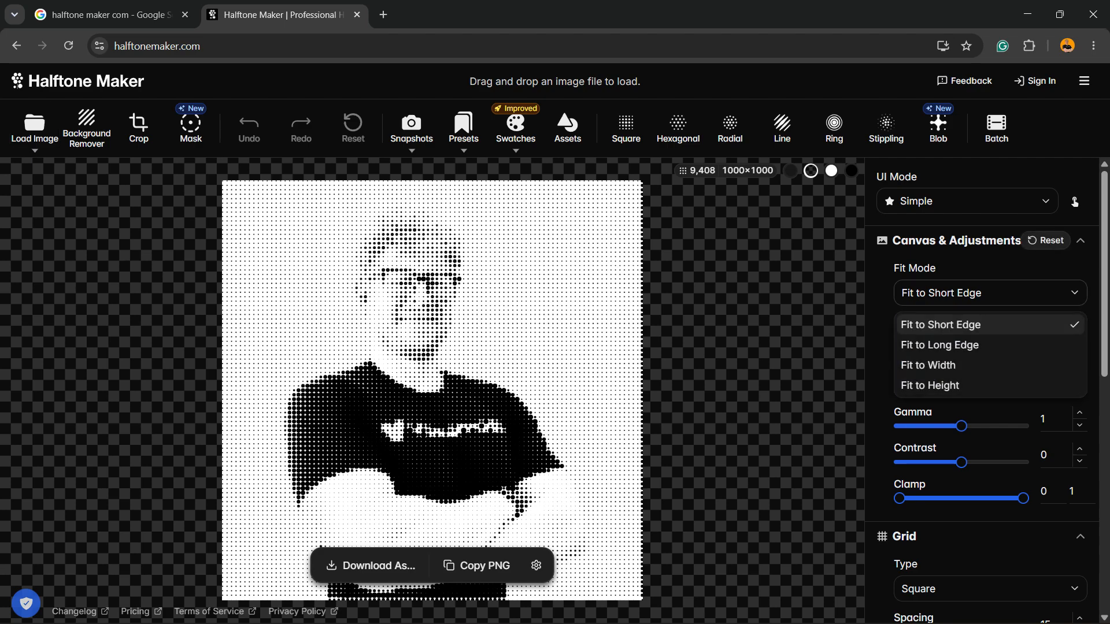
{"action": "left_click", "coordinate": [939, 344]}
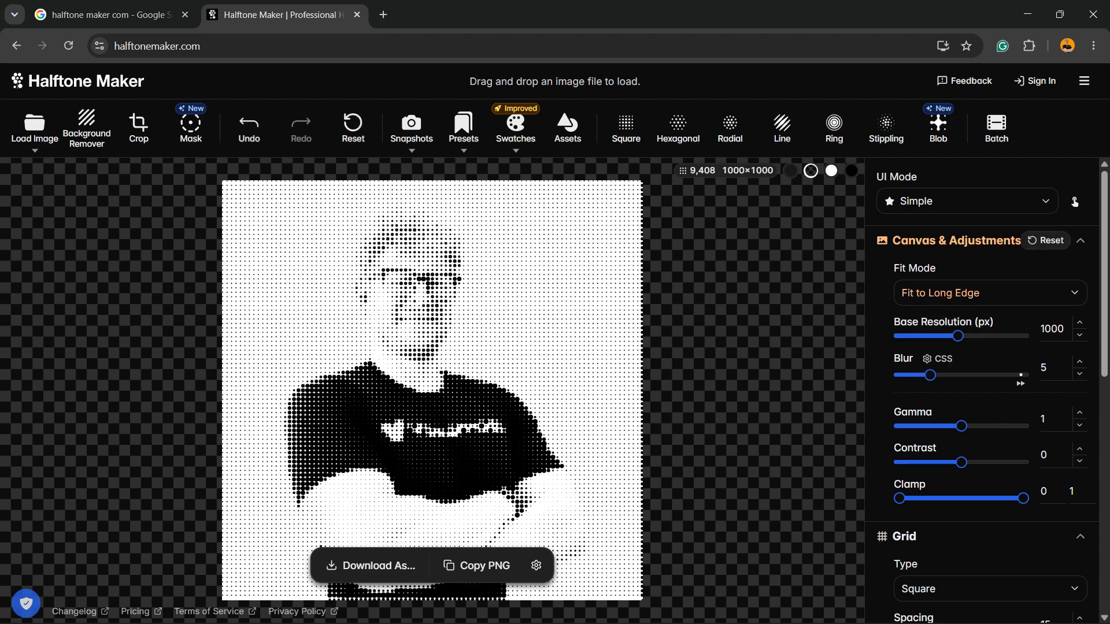
{"action": "left_click_drag", "start_coordinate": [958, 336], "coordinate": [1023, 336]}
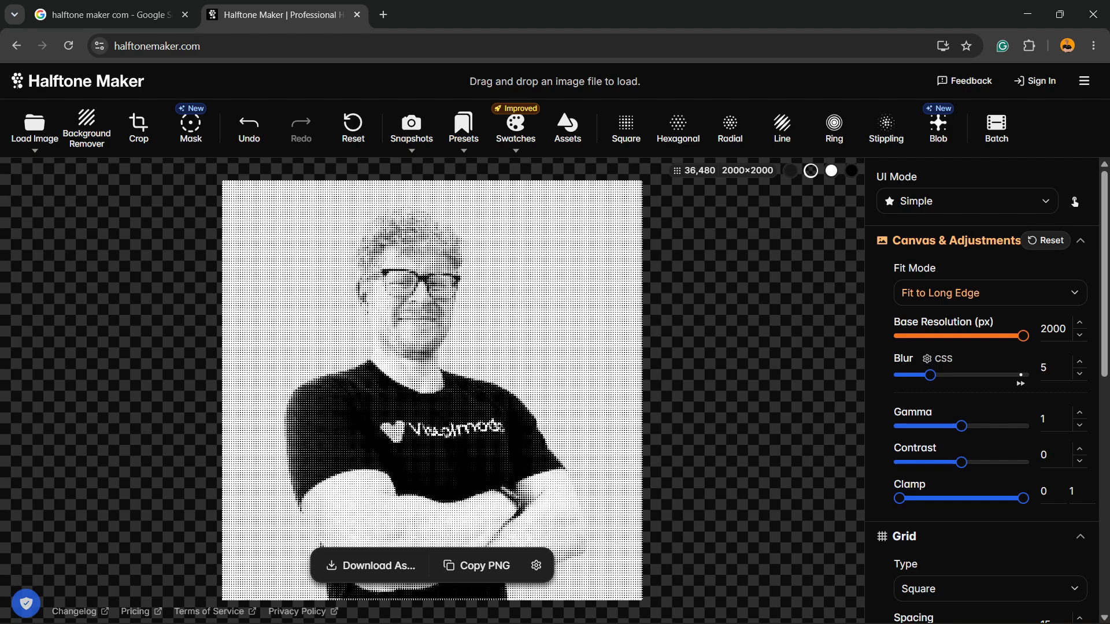
{"action": "left_click_drag", "start_coordinate": [931, 375], "coordinate": [899, 375]}
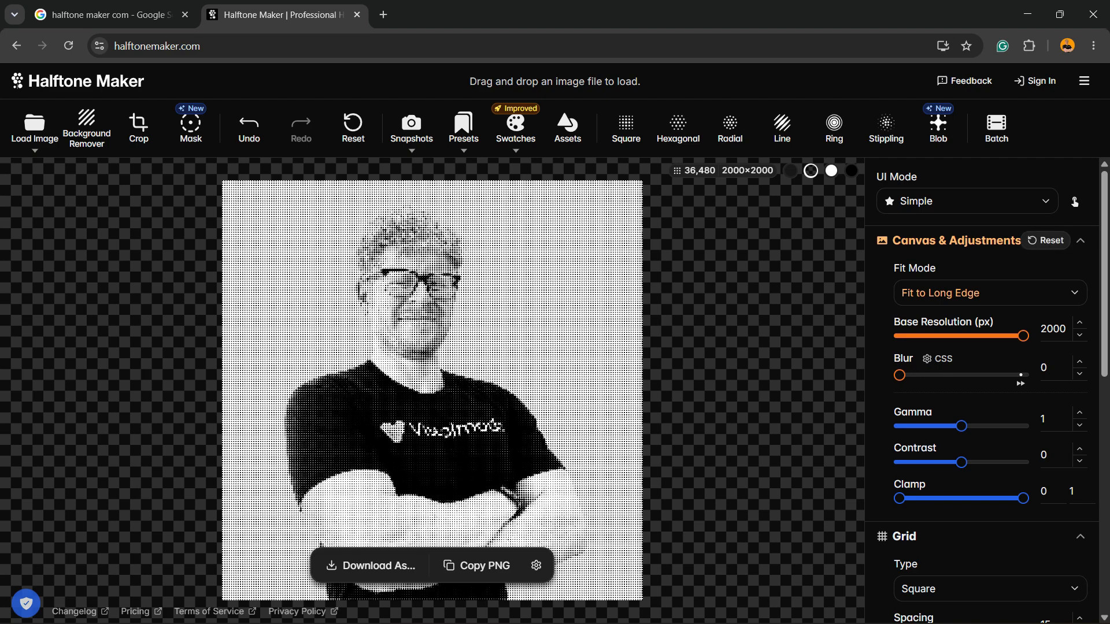
Set the image's gamma to 0.7.
{"action": "type", "text": ".6"}
{"action": "key", "text": "Home"}
{"action": "key", "text": "Delete"}
{"action": "type", "text": "0"}
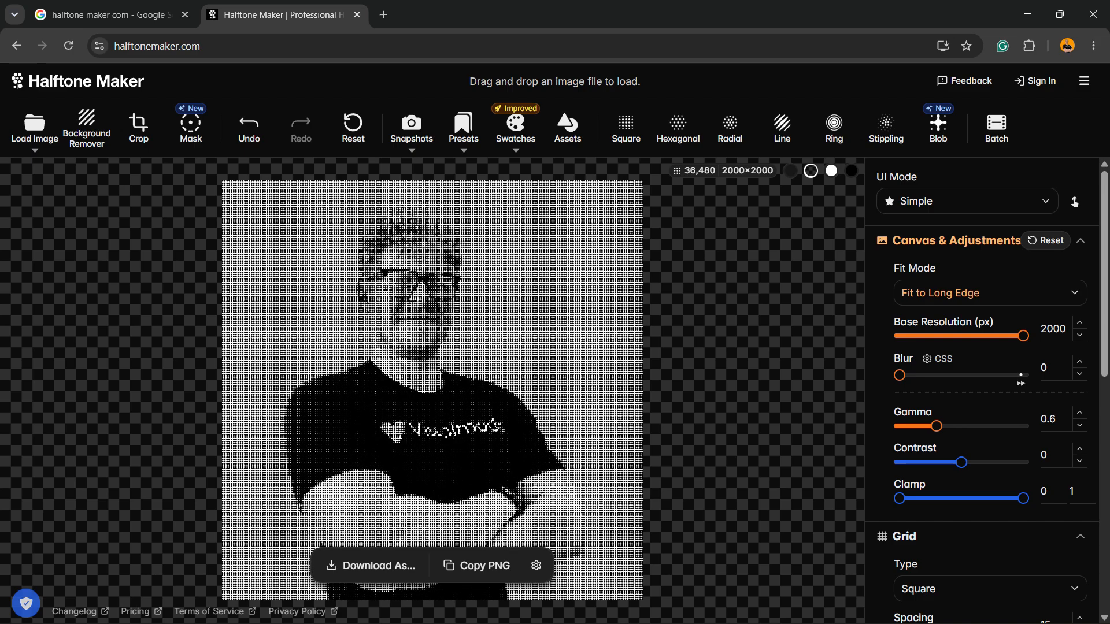
{"action": "key", "text": "BackSpace"}
{"action": "type", "text": "2"}
{"action": "key", "text": "BackSpace"}
{"action": "type", "text": "7"}
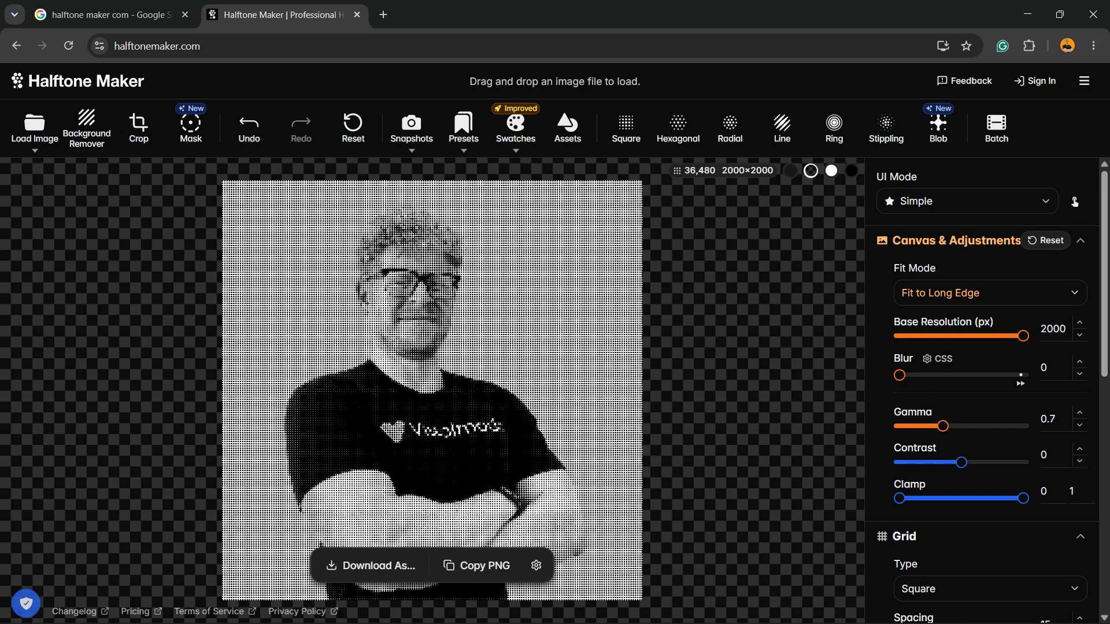
Raise the image's contrast to 2 and keep the clamp range at 0 to 1.
{"action": "key", "text": "Tab"}
{"action": "type", "text": "0.7"}
{"action": "left_click_drag", "start_coordinate": [976, 462], "coordinate": [1003, 462]}
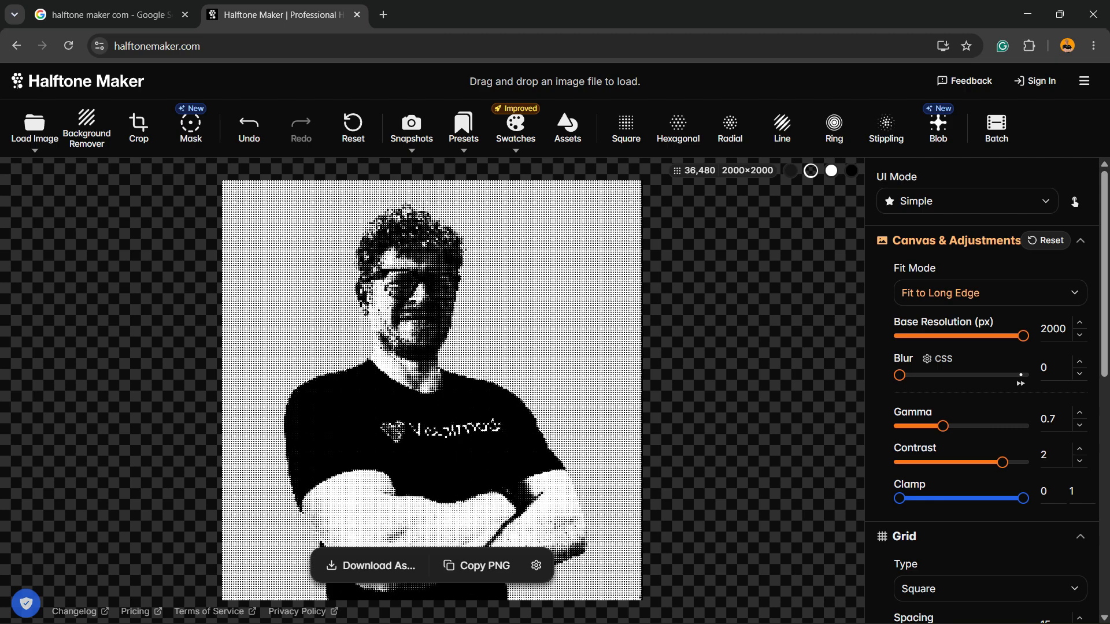
{"action": "mouse_move", "coordinate": [899, 498]}
{"action": "left_mouse_down"}
{"action": "mouse_move", "coordinate": [983, 499]}
{"action": "mouse_move", "coordinate": [899, 499]}
{"action": "left_mouse_up"}
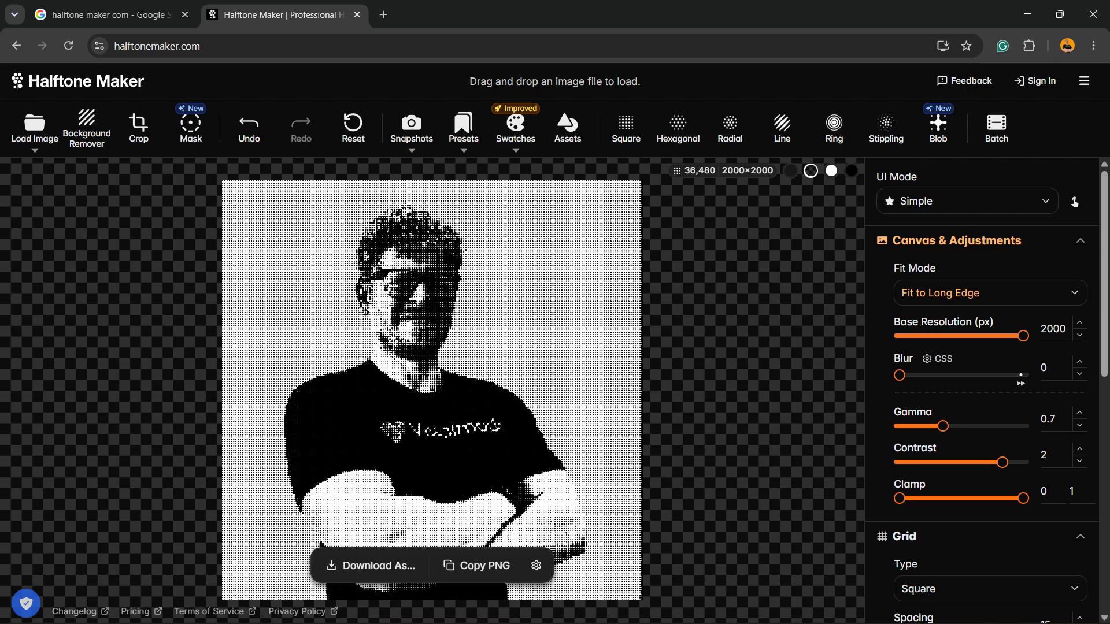
Try the Ring grid type and settle on the Radial grid type.
{"action": "scroll", "coordinate": [983, 376], "scroll_direction": "down", "scroll_amount": 2}
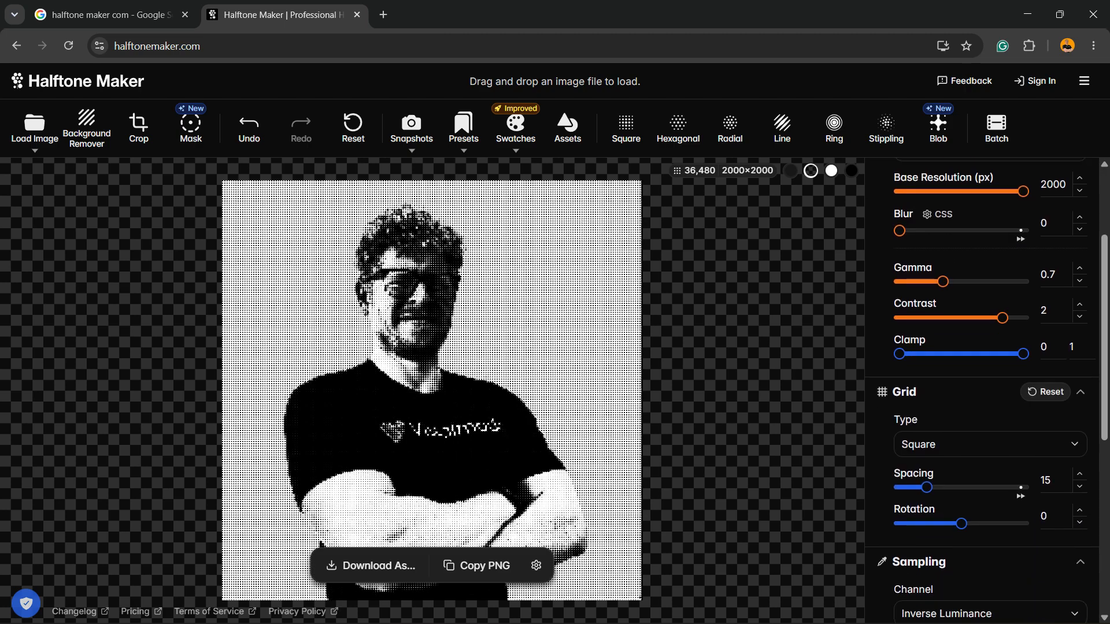
{"action": "left_click", "coordinate": [990, 444]}
{"action": "left_click", "coordinate": [920, 368]}
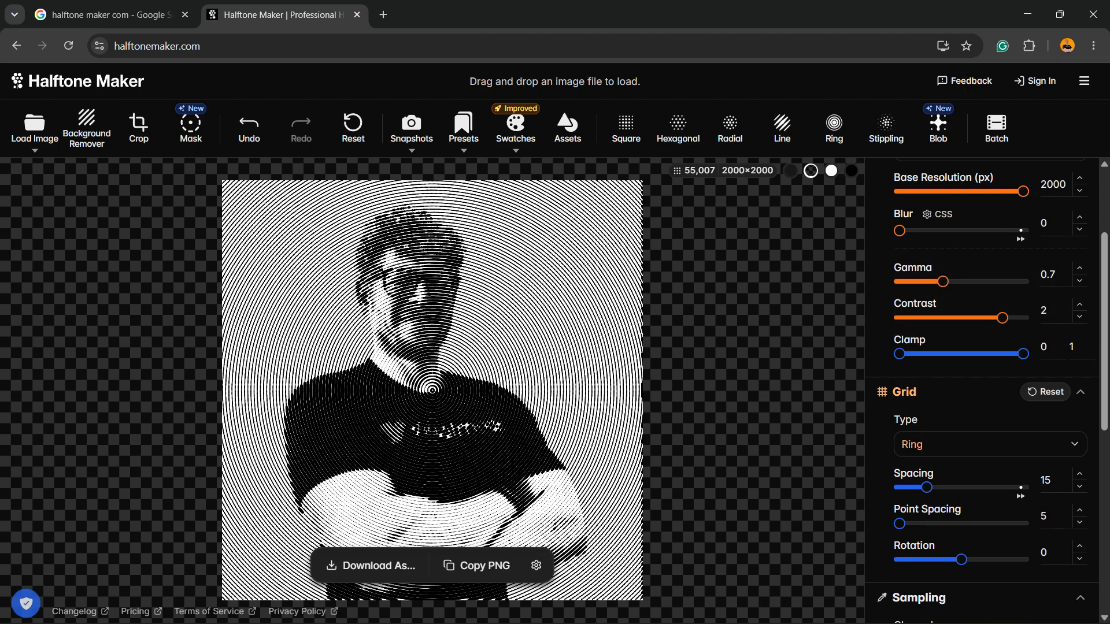
{"action": "left_click", "coordinate": [990, 444]}
{"action": "left_click", "coordinate": [915, 306]}
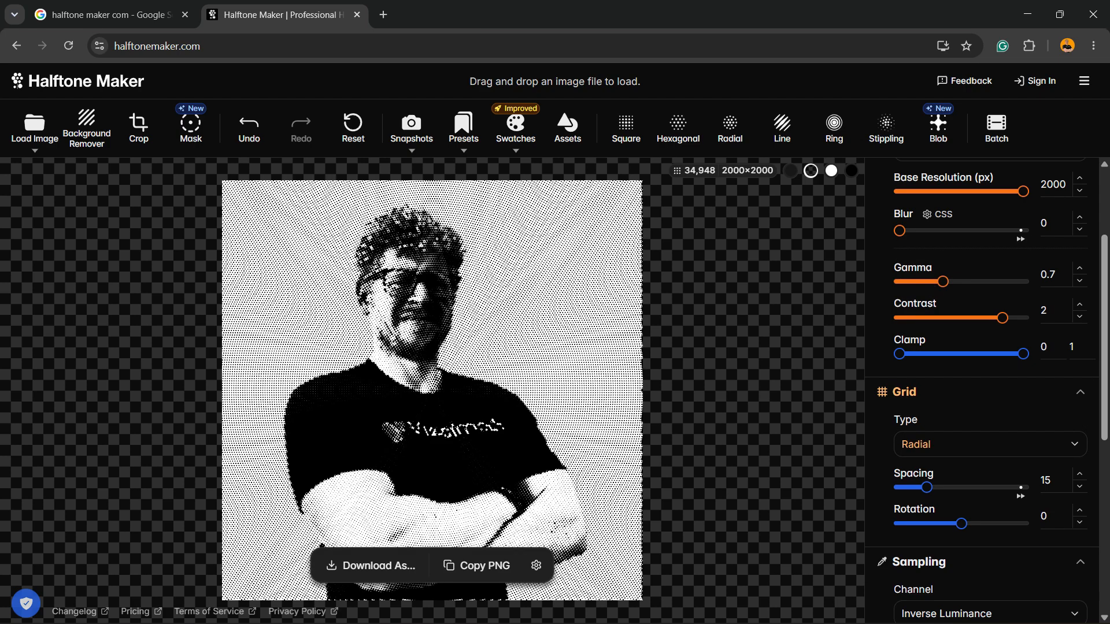
Try a wider radial grid spacing of 28 and reduce the spacing to 5.
{"action": "scroll", "coordinate": [983, 390], "scroll_direction": "down", "scroll_amount": 3}
{"action": "left_click", "coordinate": [962, 343]}
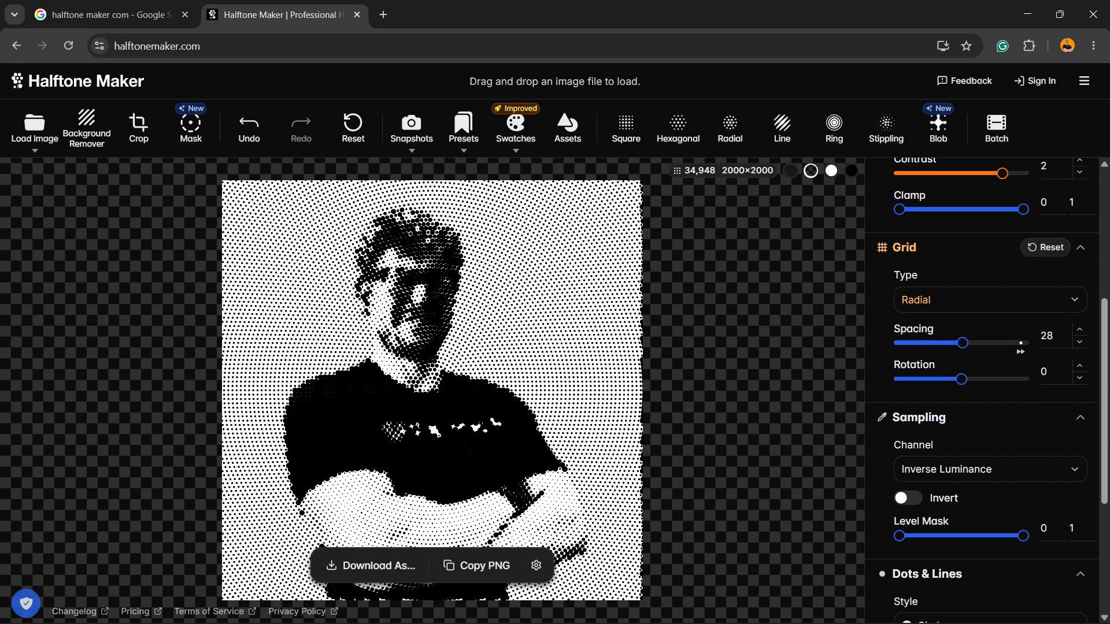
{"action": "key", "text": "Right"}
{"action": "key", "text": "Right"}
{"action": "key", "text": "Right"}
{"action": "key", "text": "Right"}
{"action": "key", "text": "Right"}
{"action": "key", "text": "Home"}
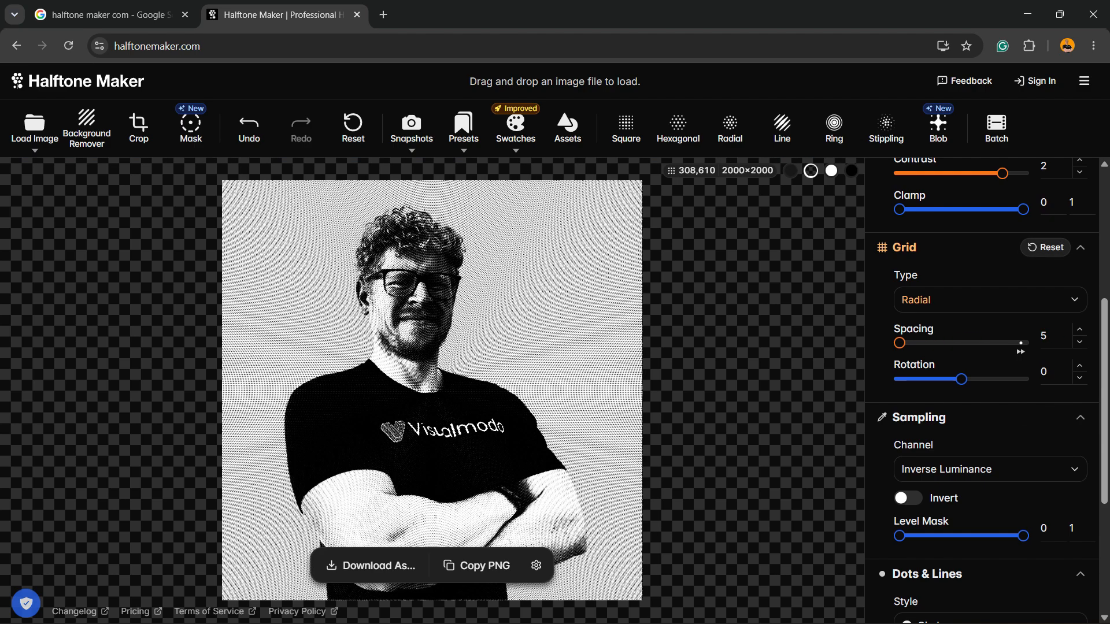
Set the radial grid's rotation to -90.
{"action": "key", "text": "Tab"}
{"action": "key", "text": "Tab"}
{"action": "key", "text": "Right"}
{"action": "key", "text": "Right"}
{"action": "key", "text": "Right"}
{"action": "key", "text": "Left"}
{"action": "key", "text": "Left"}
{"action": "key", "text": "Left"}
{"action": "key", "text": "Home"}
Try inverting the sampling and turn the inversion back off.
{"action": "scroll", "coordinate": [983, 390], "scroll_direction": "down", "scroll_amount": 3}
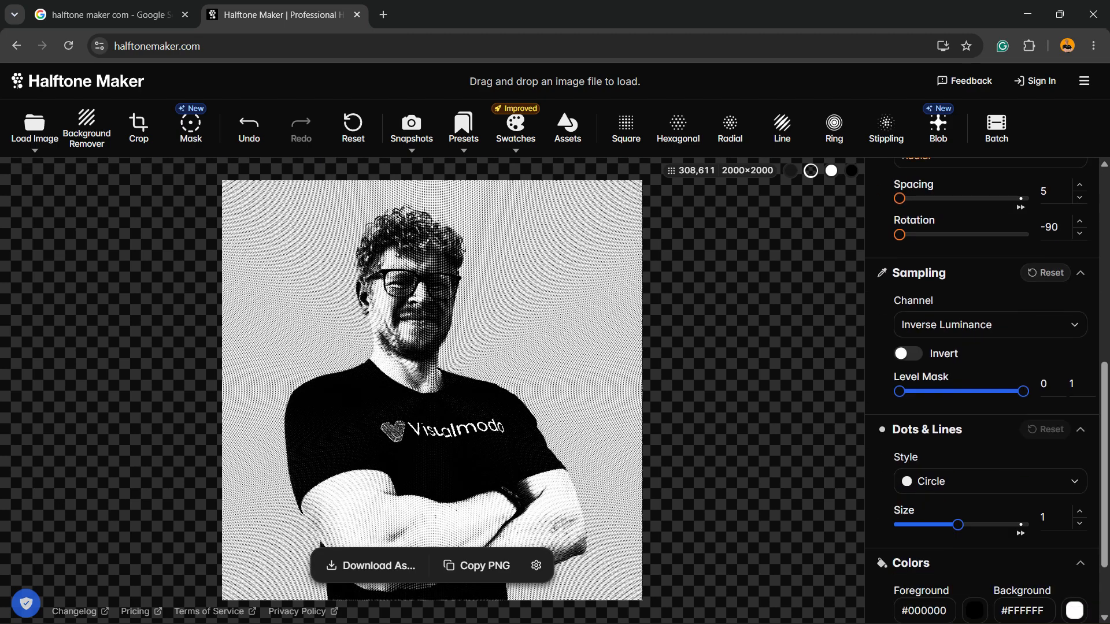
{"action": "key", "text": "space"}
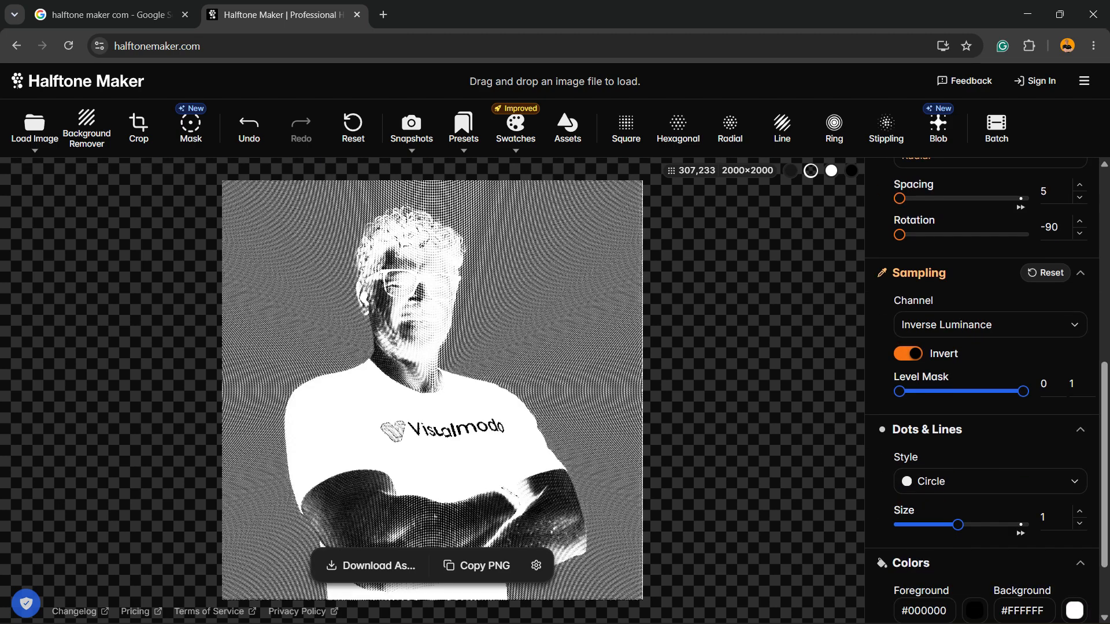
{"action": "key", "text": "space"}
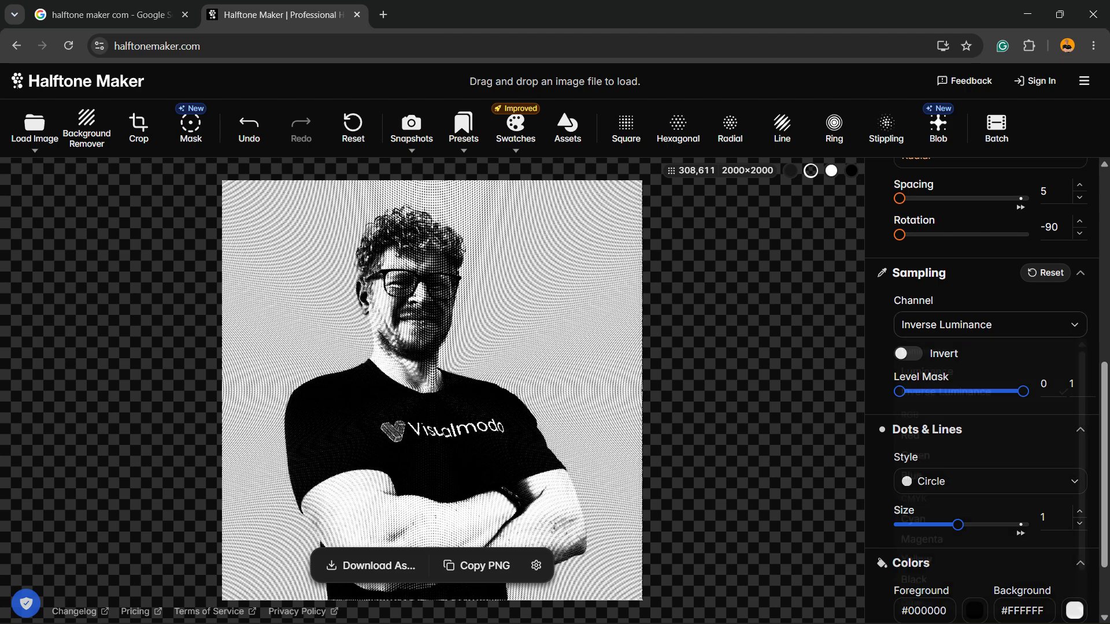
Try the Red and Luminance sampling channels and return the channel to Inverse Luminance.
{"action": "key", "text": "shift+Tab"}
{"action": "key", "text": "space"}
{"action": "key", "text": "Down"}
{"action": "key", "text": "Return"}
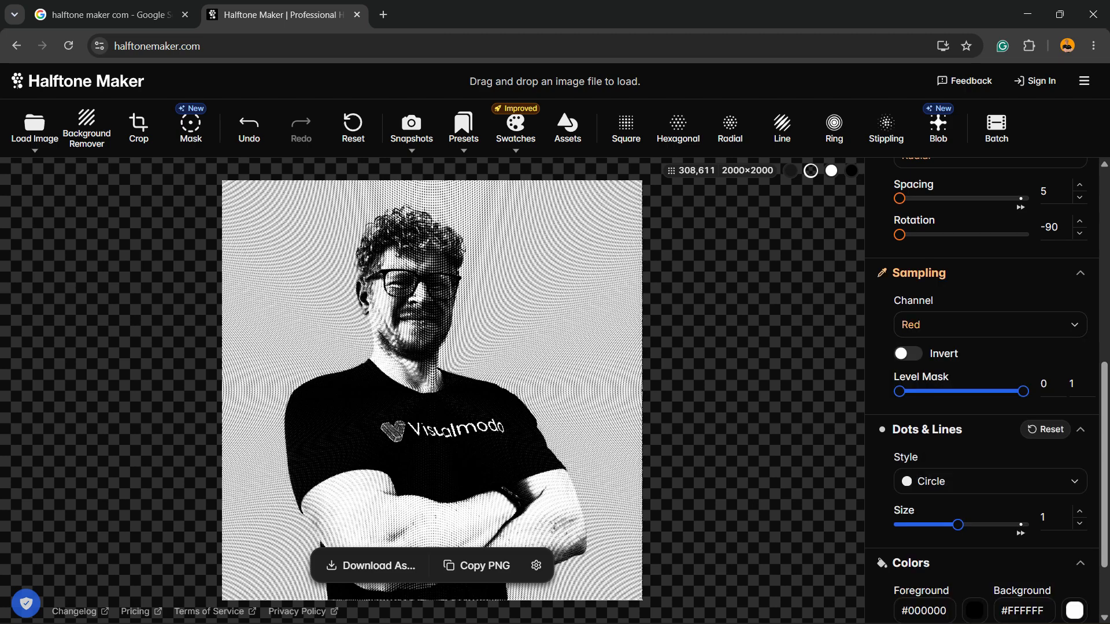
{"action": "key", "text": "space"}
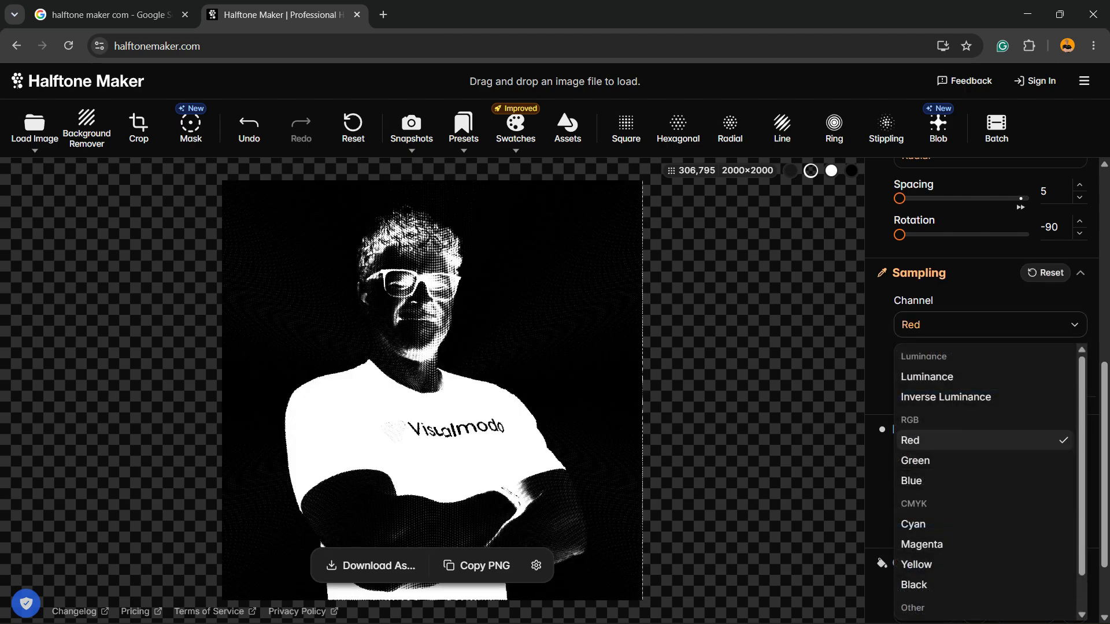
{"action": "key", "text": "Up"}
{"action": "key", "text": "Up"}
{"action": "key", "text": "Return"}
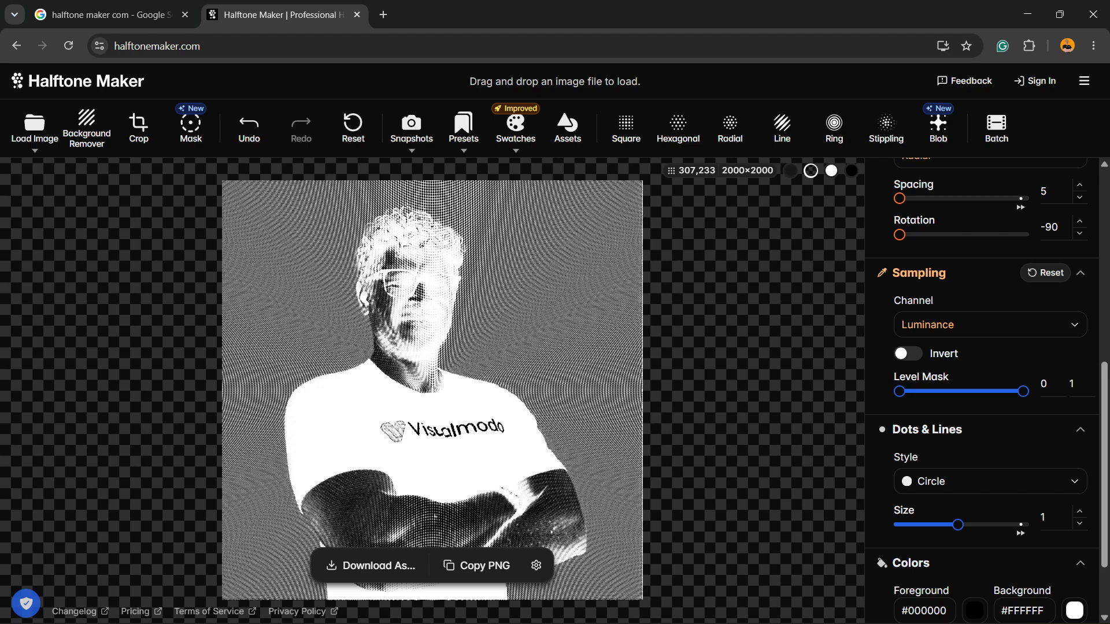
{"action": "key", "text": "space"}
{"action": "key", "text": "Down"}
{"action": "key", "text": "Return"}
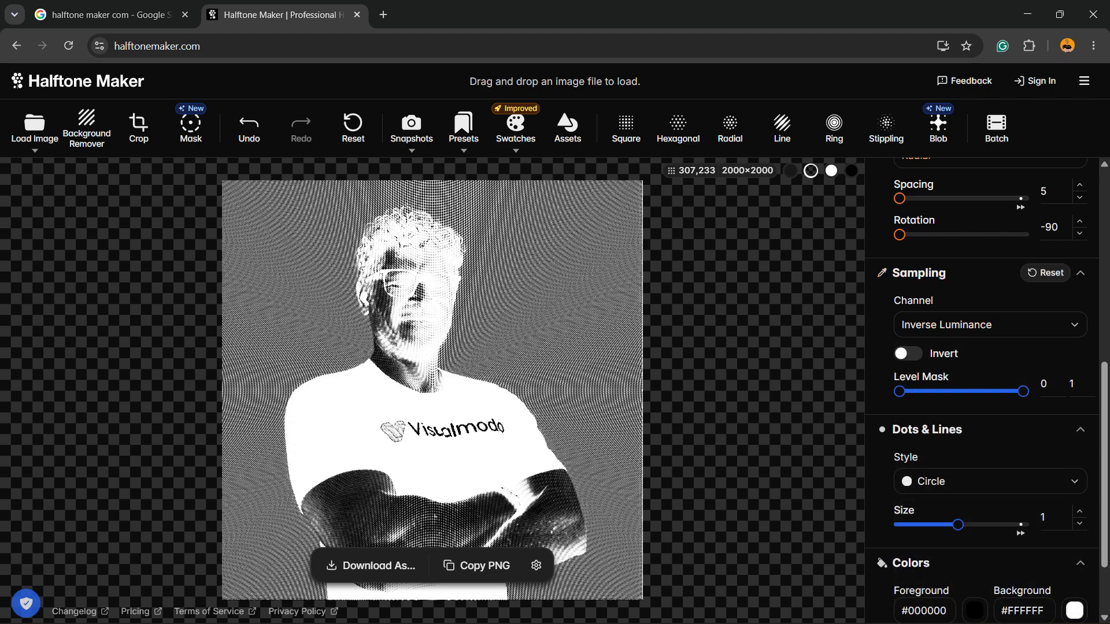
Set the dot style to Blob and the dot size to 3.1.
{"action": "key", "text": "Tab"}
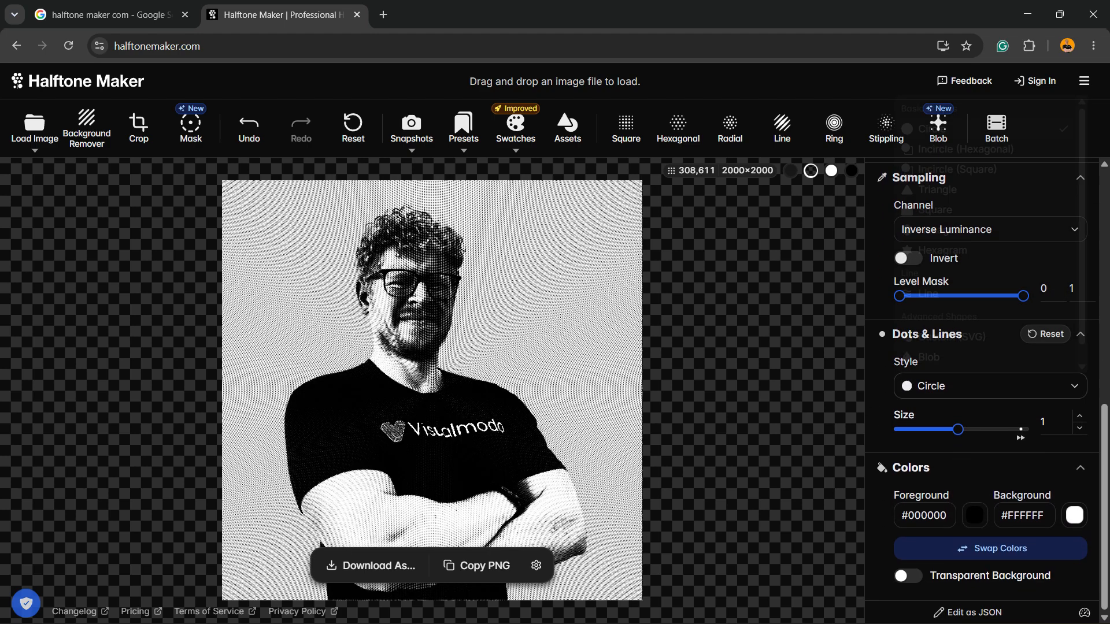
{"action": "key", "text": "space"}
{"action": "key", "text": "End"}
{"action": "key", "text": "Return"}
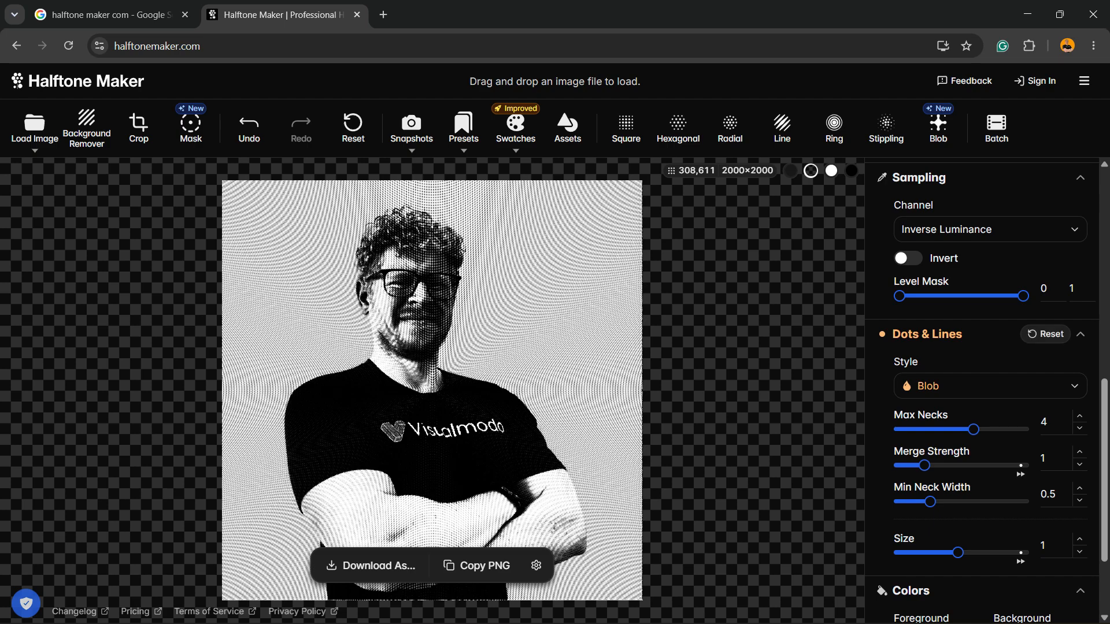
{"action": "scroll", "coordinate": [983, 382], "scroll_direction": "down", "scroll_amount": 2}
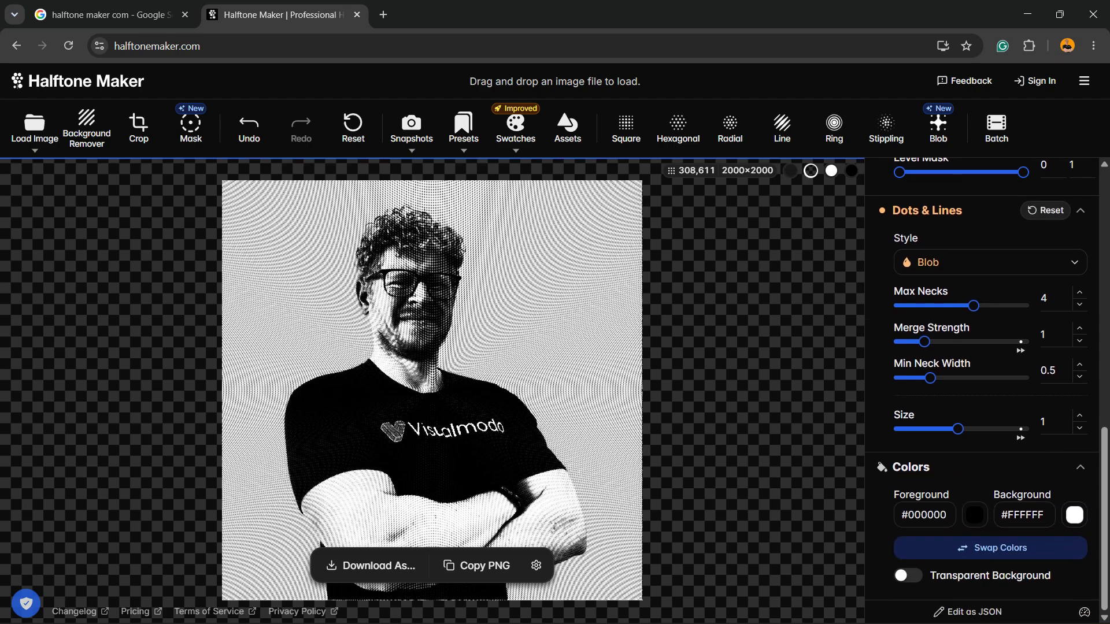
{"action": "left_click_drag", "start_coordinate": [958, 429], "coordinate": [1022, 429]}
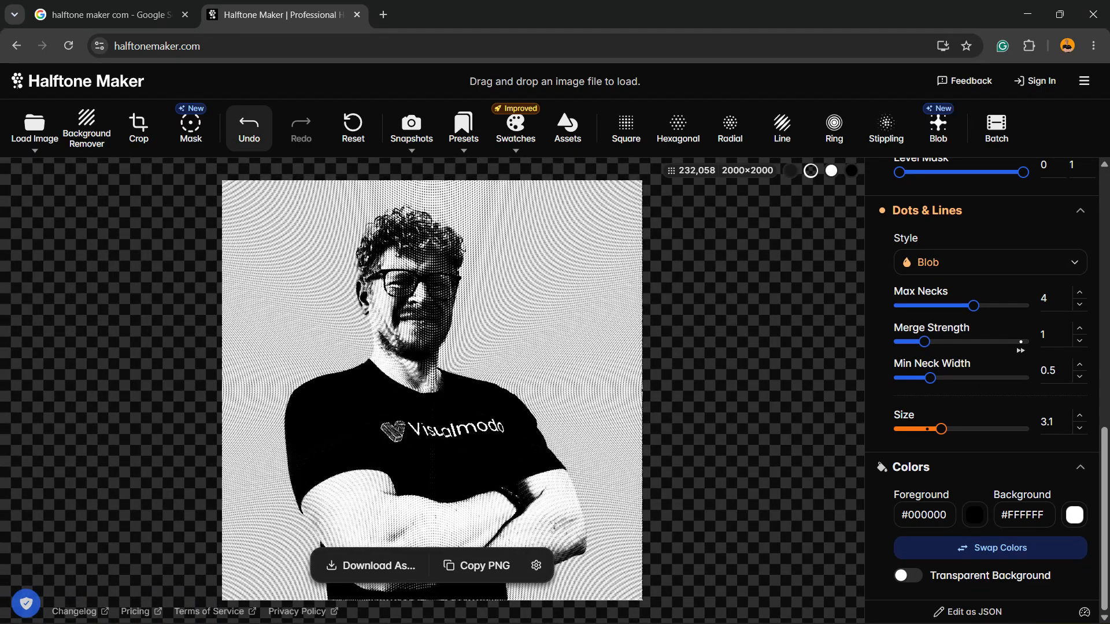
Try applying the alpha mask with threshold 128, offset 10, roughness 2 and corner radius 50, and undo the last change.
{"action": "left_click", "coordinate": [190, 125]}
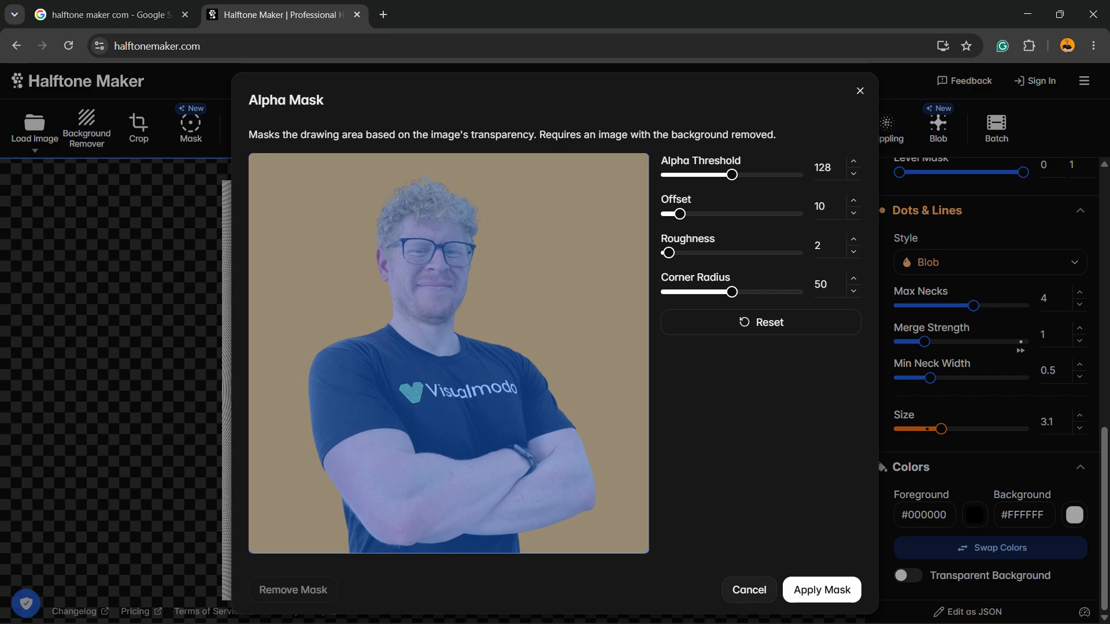
{"action": "left_click", "coordinate": [822, 589]}
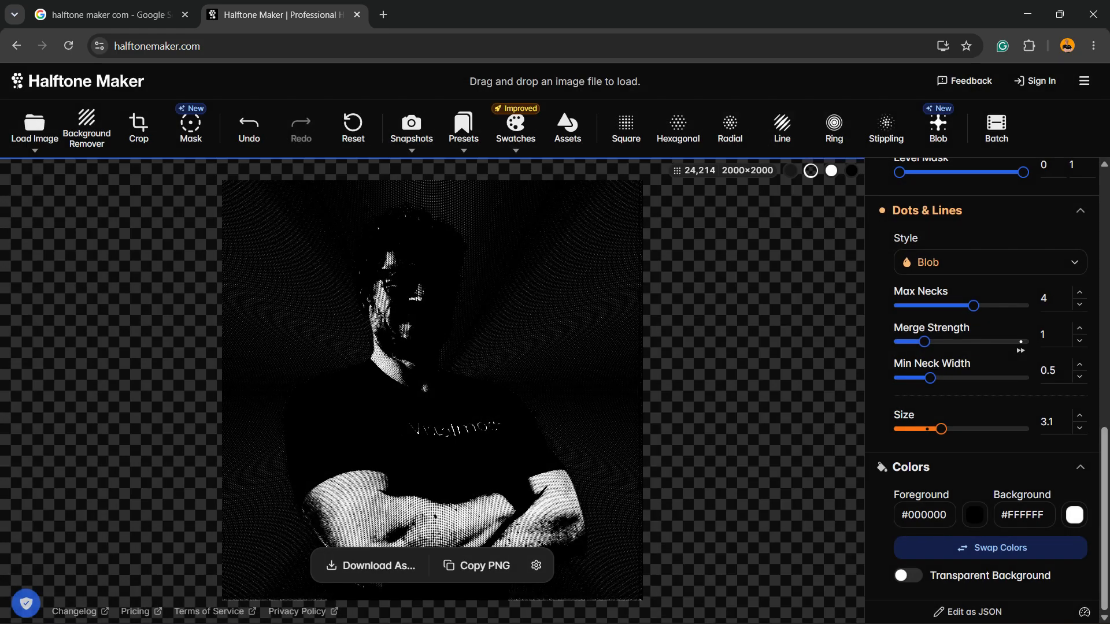
{"action": "left_click", "coordinate": [249, 125]}
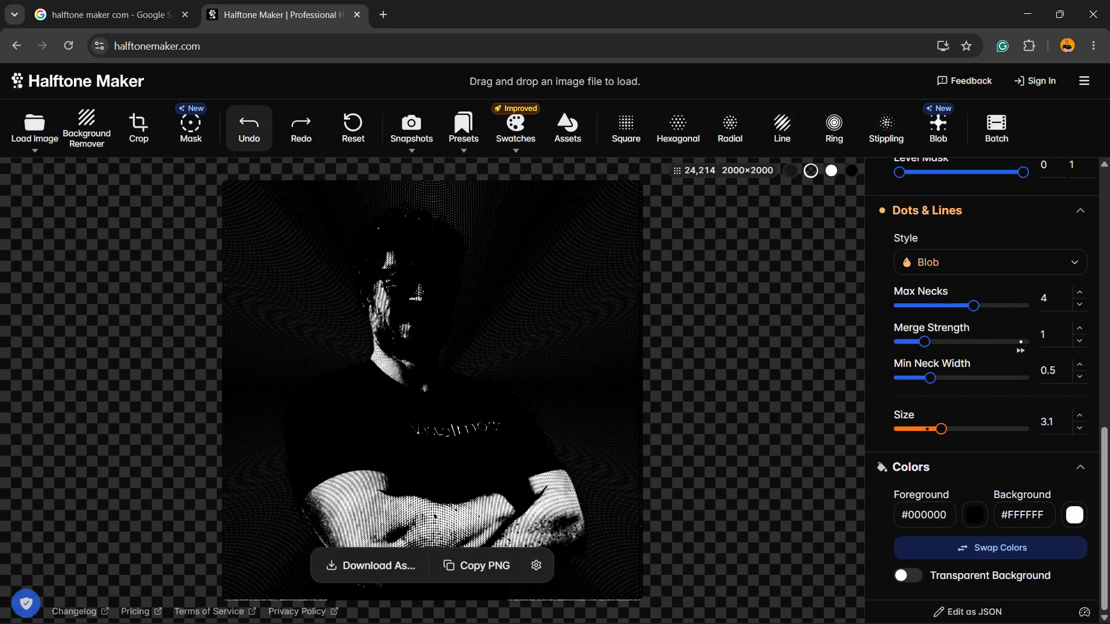
Try reapplying the alpha mask with threshold 128, offset 10, roughness 2 and corner radius 50.
{"action": "left_click", "coordinate": [190, 124]}
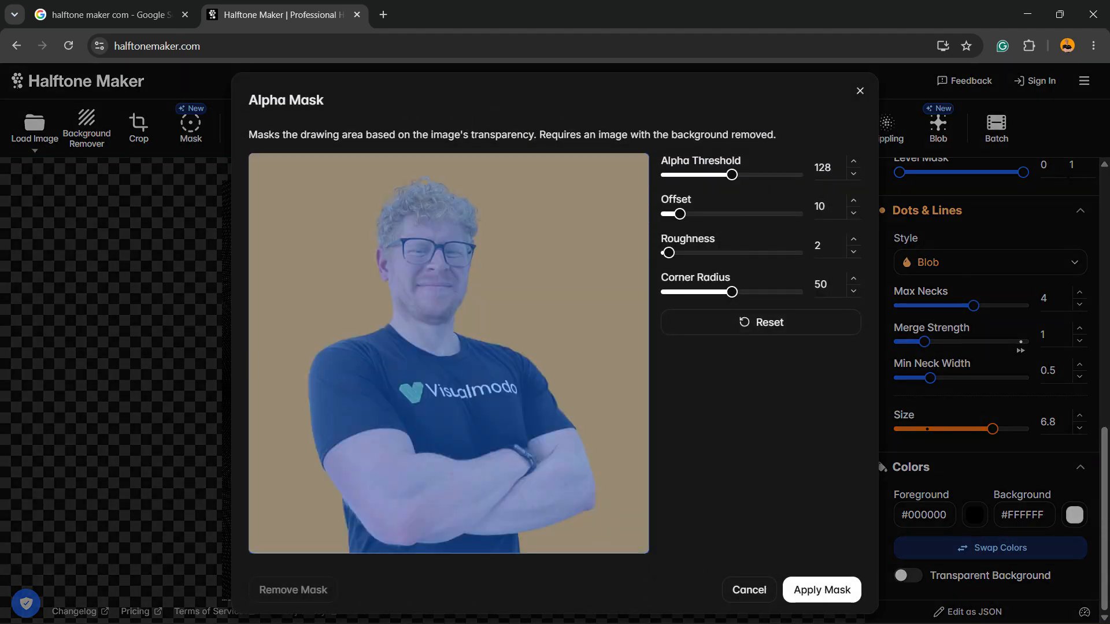
{"action": "left_click", "coordinate": [822, 590]}
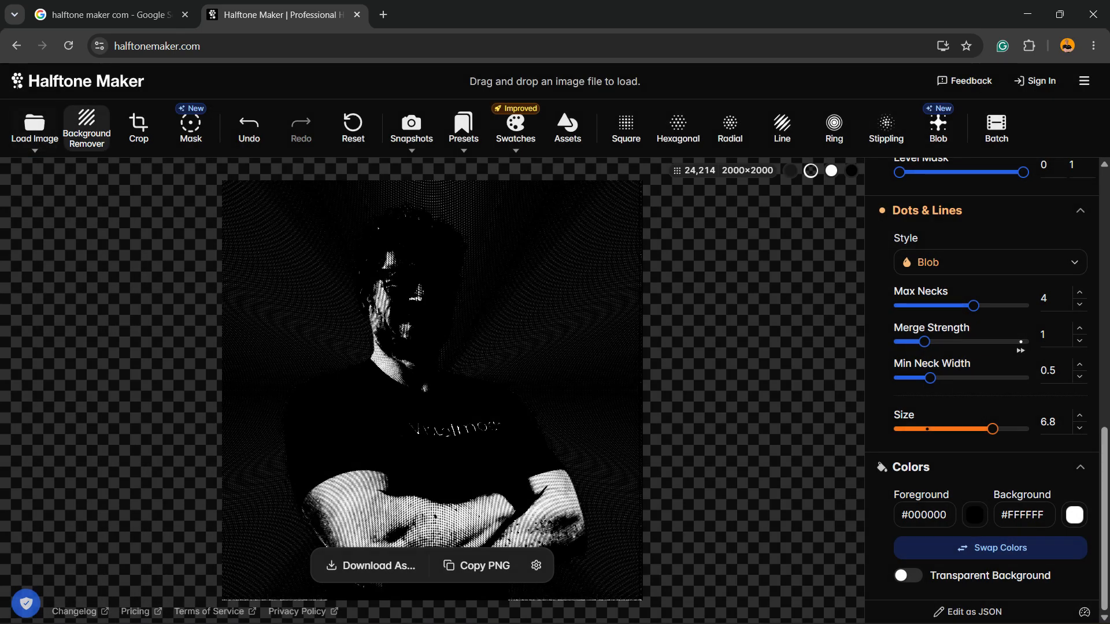
Load the portrait with the orange background from the Downloads folder as the source image.
{"action": "left_click", "coordinate": [35, 124]}
{"action": "left_click", "coordinate": [57, 172]}
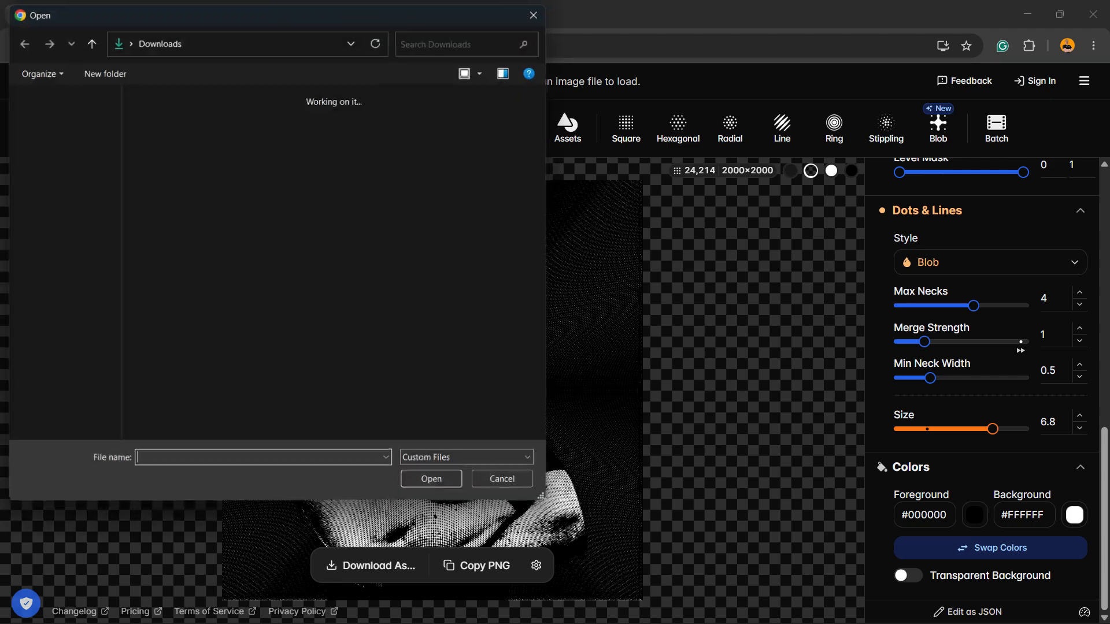
{"action": "scroll", "coordinate": [379, 322], "scroll_direction": "down", "scroll_amount": 10}
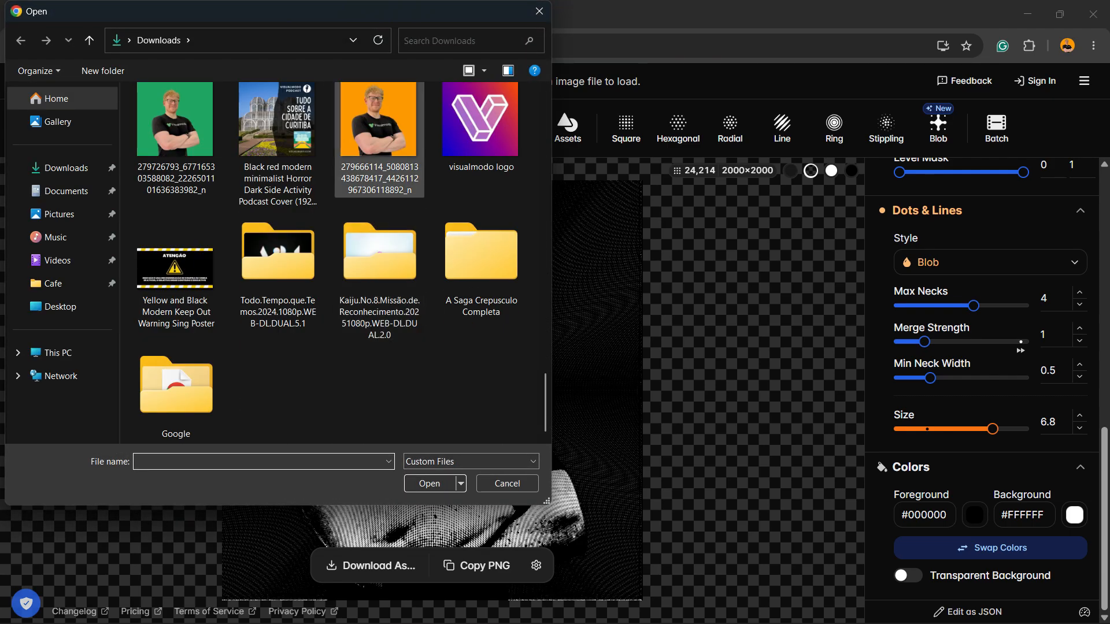
{"action": "double_click", "coordinate": [380, 138]}
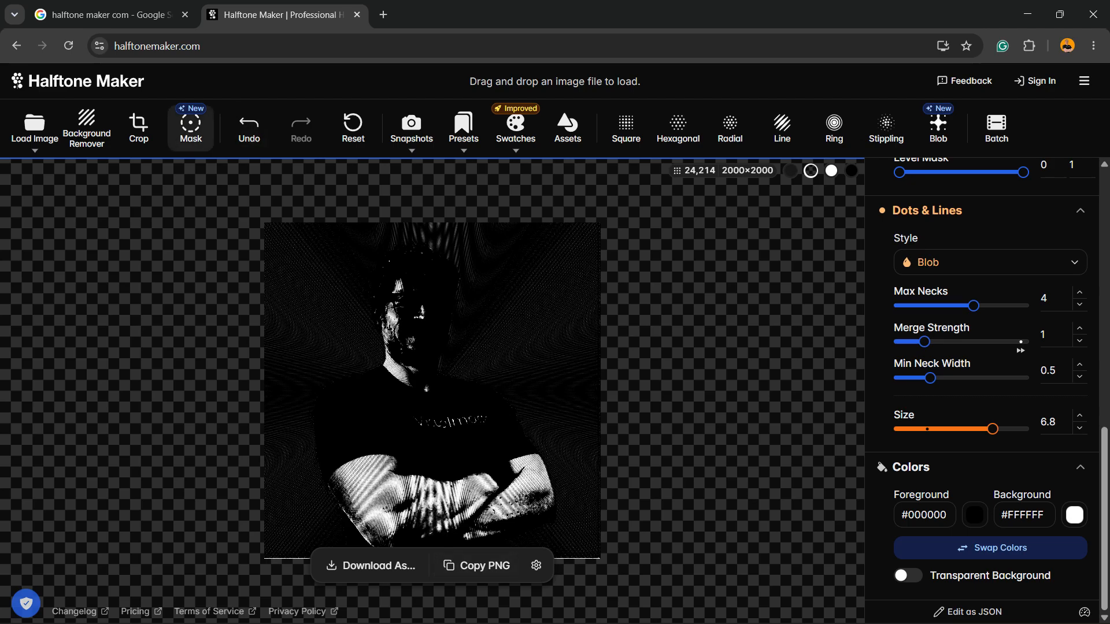
Apply the alpha mask with threshold 1, offset 0, roughness 1 and corner radius 0, and reduce the dot size.
{"action": "left_click", "coordinate": [190, 124]}
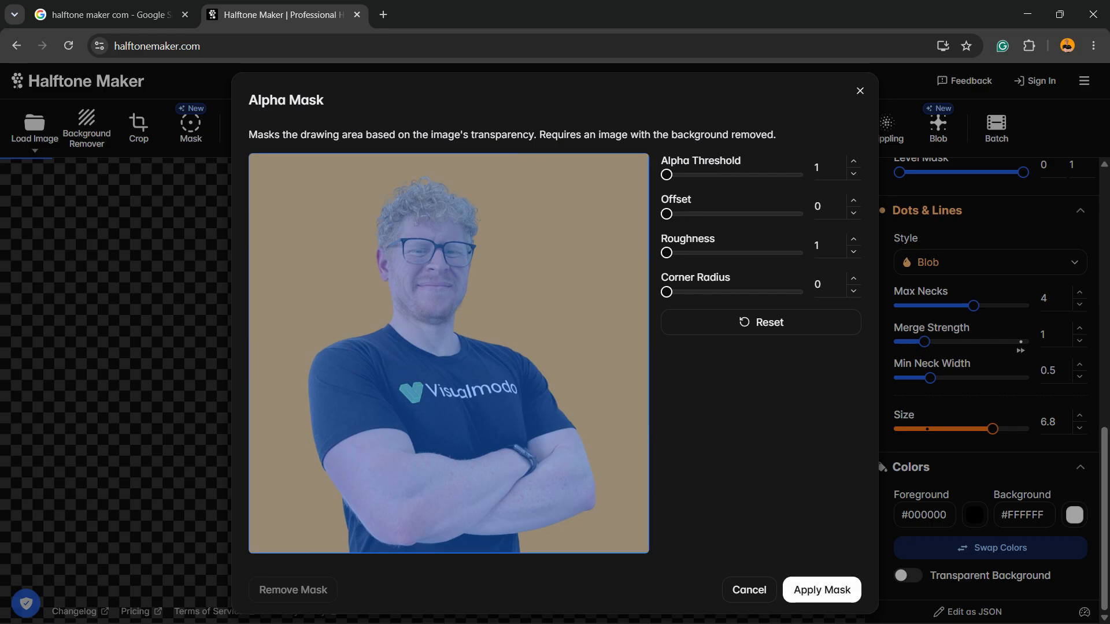
{"action": "key", "text": "Return"}
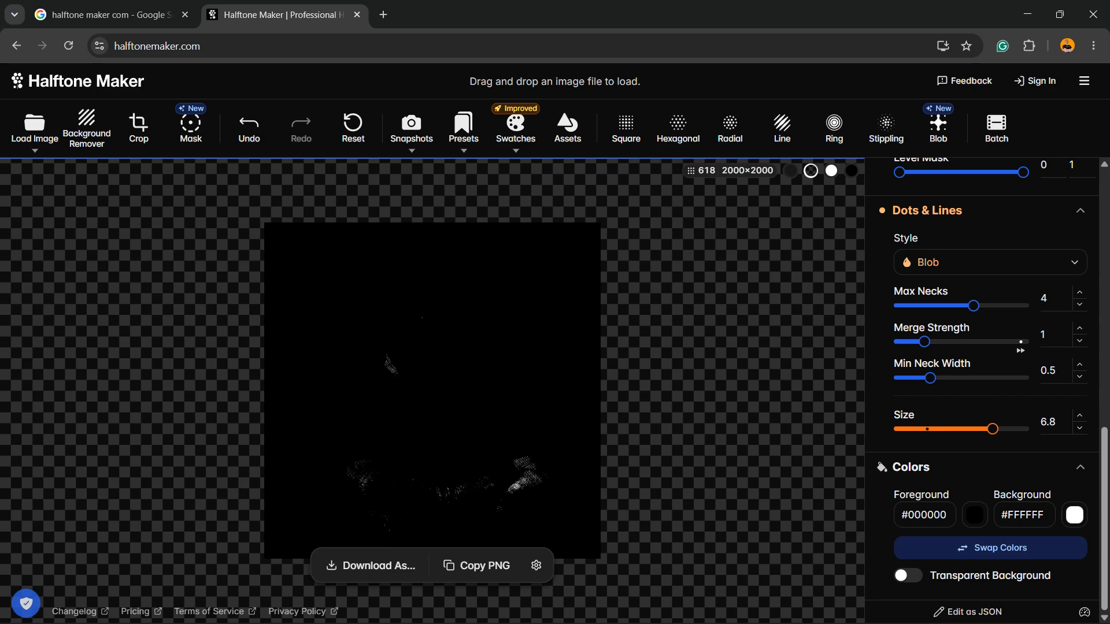
{"action": "left_click", "coordinate": [933, 429]}
{"action": "scroll", "coordinate": [983, 393], "scroll_direction": "up", "scroll_amount": 10}
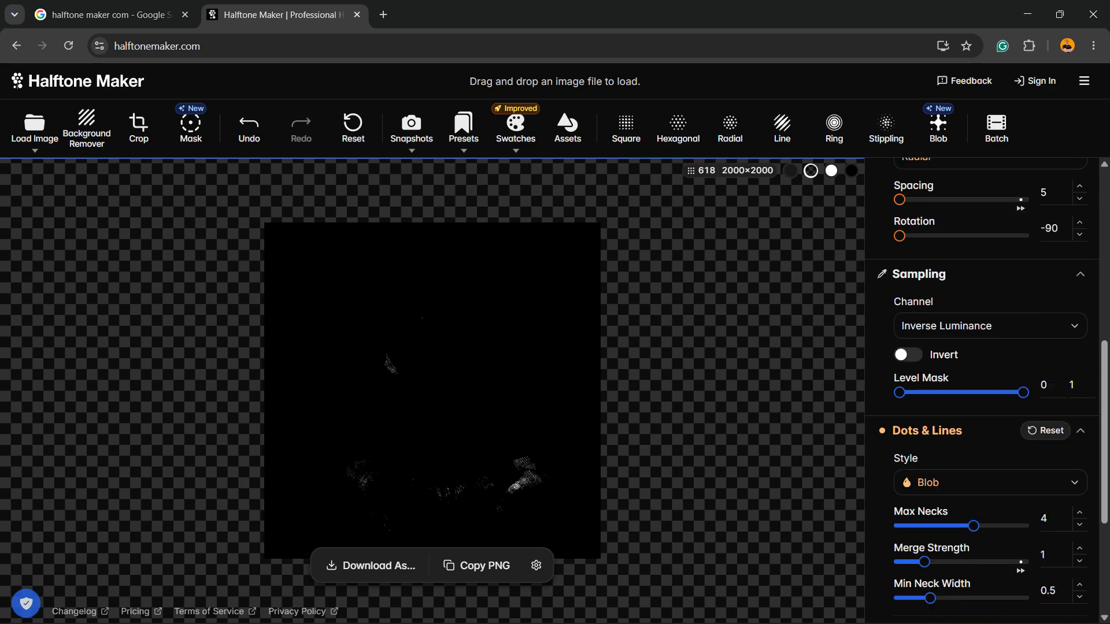
Try the built-in 7-Pointed Star asset as the dot shape.
{"action": "left_click", "coordinate": [567, 126]}
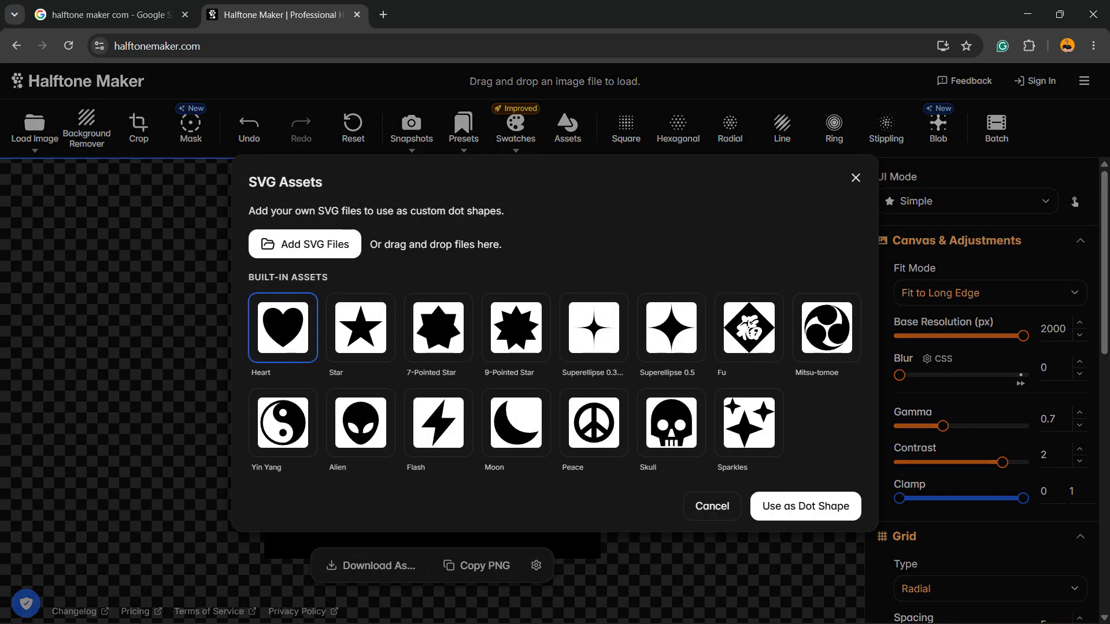
{"action": "left_click", "coordinate": [438, 328]}
{"action": "left_click", "coordinate": [805, 506]}
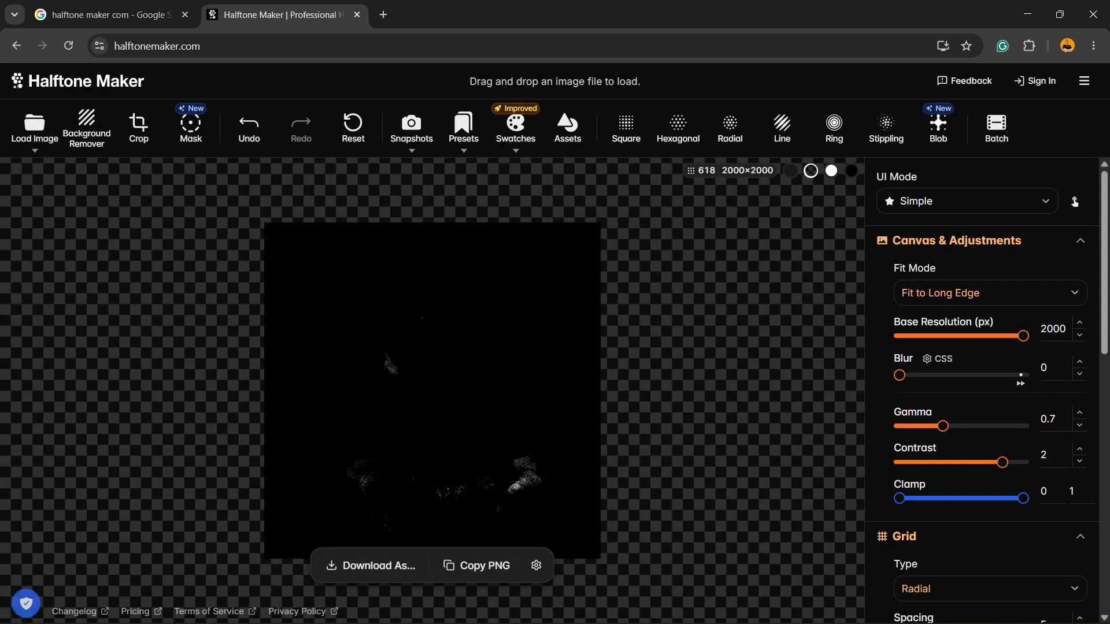
Look through the snapshots and presets, and recolour the halftone with a black and muted mauve swatch.
{"action": "left_click", "coordinate": [411, 126]}
{"action": "left_click", "coordinate": [463, 126]}
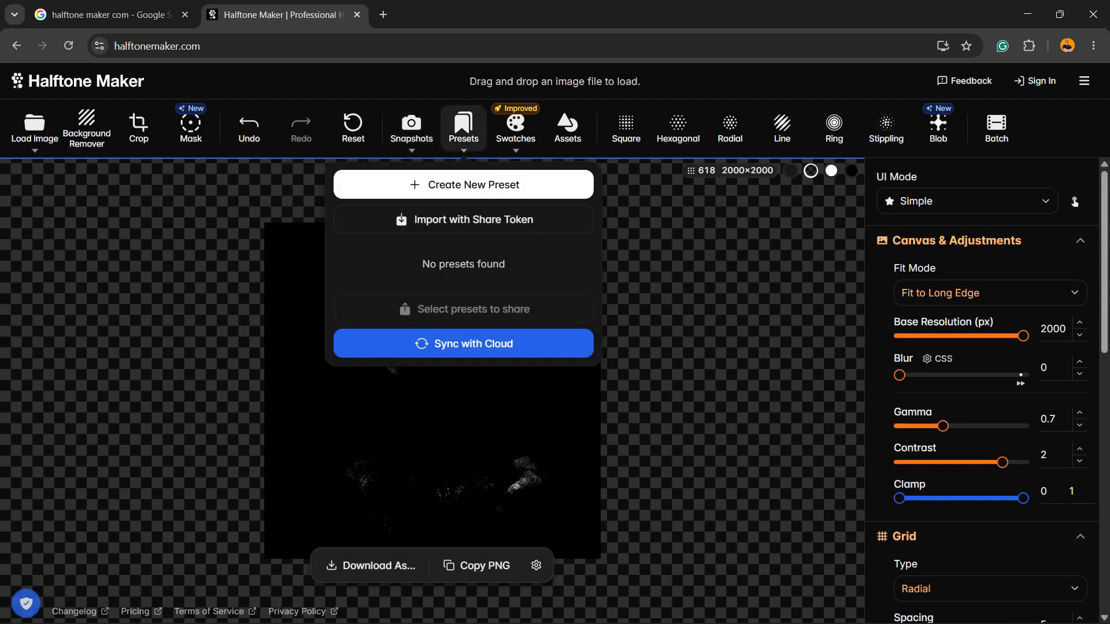
{"action": "left_click", "coordinate": [516, 126]}
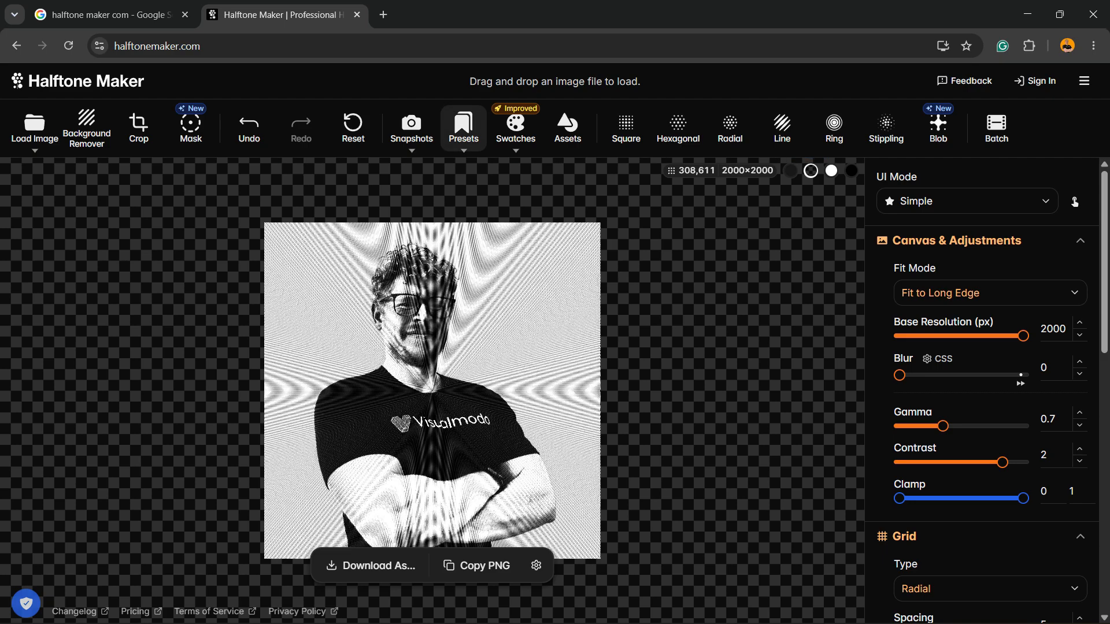
{"action": "left_click", "coordinate": [463, 126]}
{"action": "left_click", "coordinate": [515, 126]}
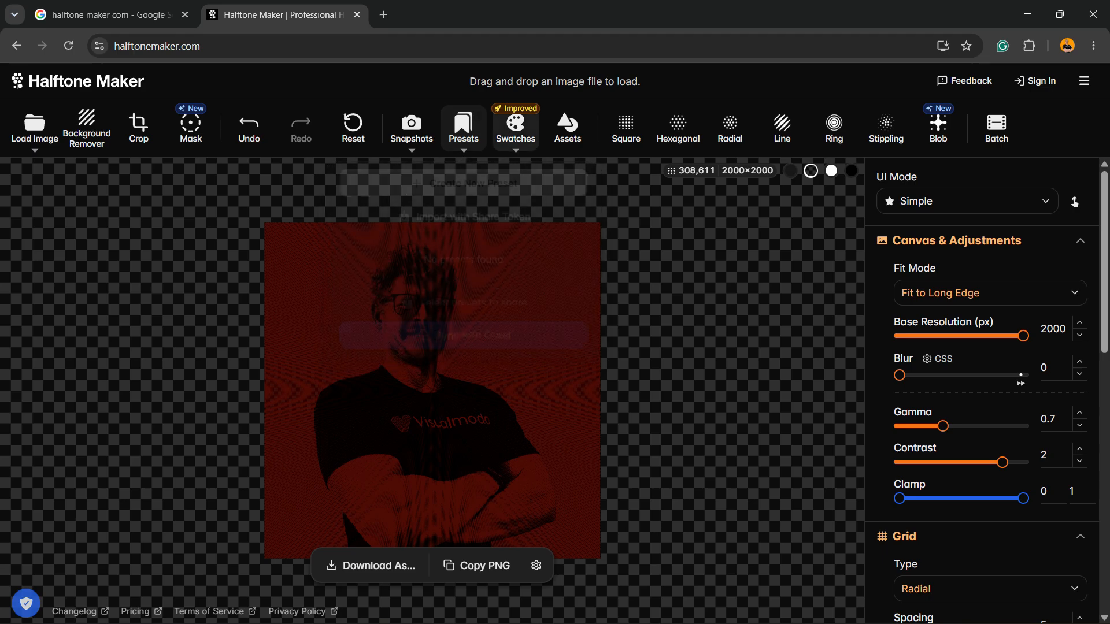
{"action": "mouse_move", "coordinate": [515, 129]}
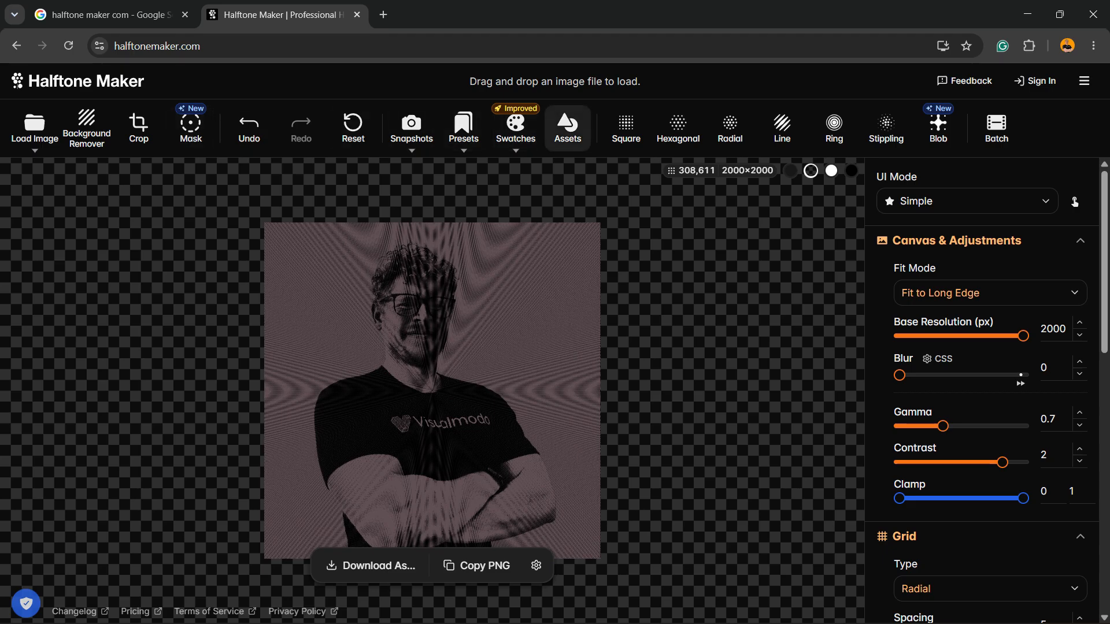
Use the built-in Skull asset as the dot shape.
{"action": "left_click", "coordinate": [567, 126]}
{"action": "left_click", "coordinate": [594, 423]}
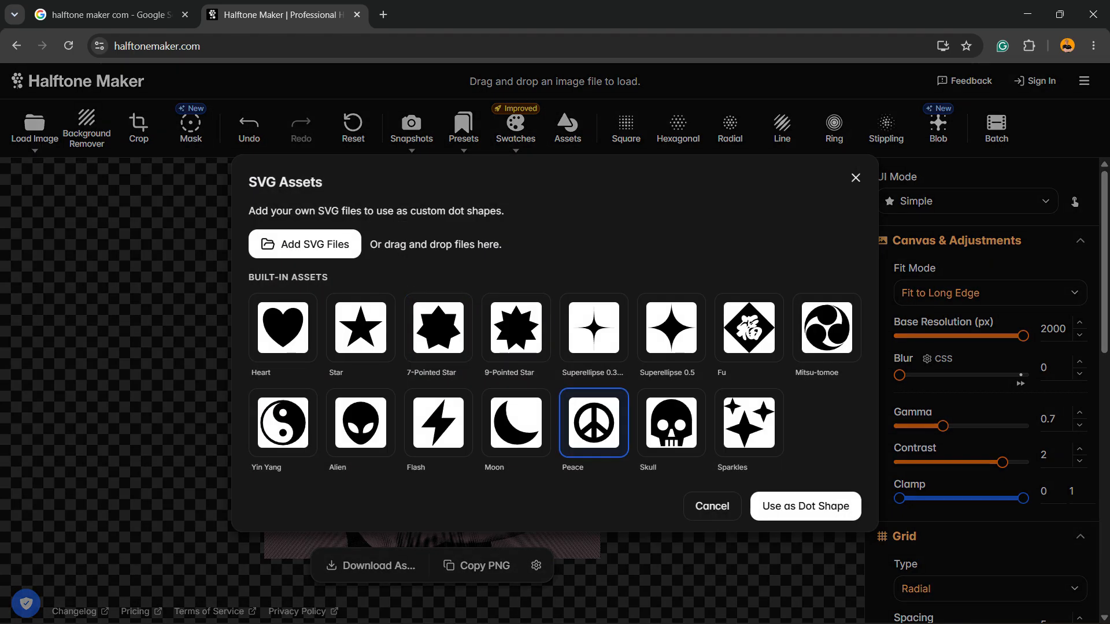
{"action": "left_click", "coordinate": [671, 423]}
{"action": "left_click", "coordinate": [805, 507]}
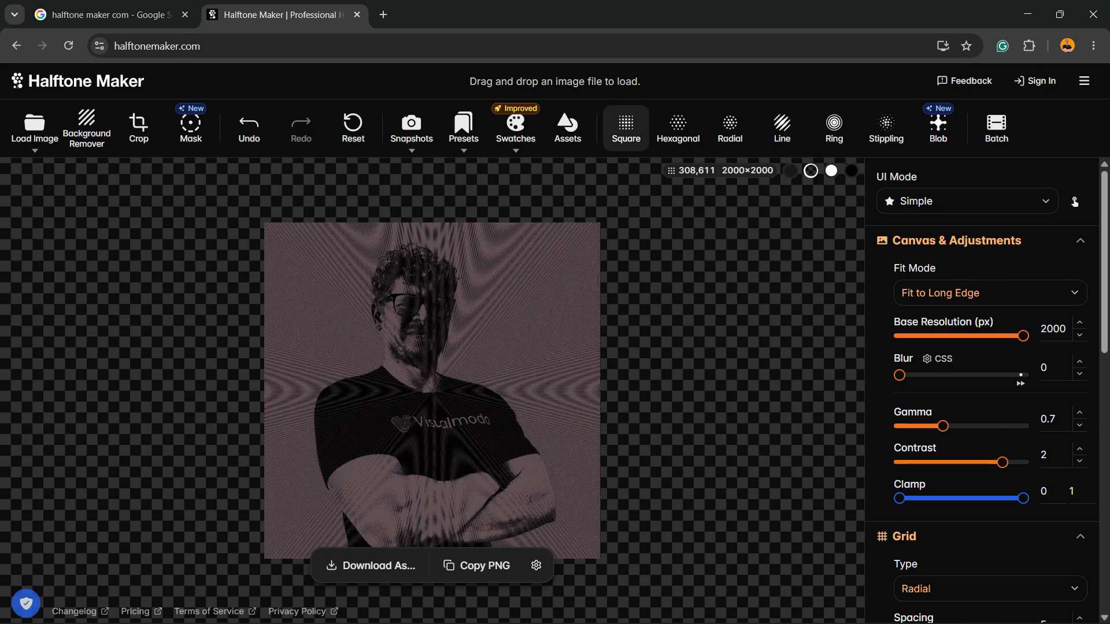
Try the Square and Hexagonal grid types and switch the halftone to the Line grid.
{"action": "left_click", "coordinate": [626, 128]}
{"action": "left_click", "coordinate": [678, 129]}
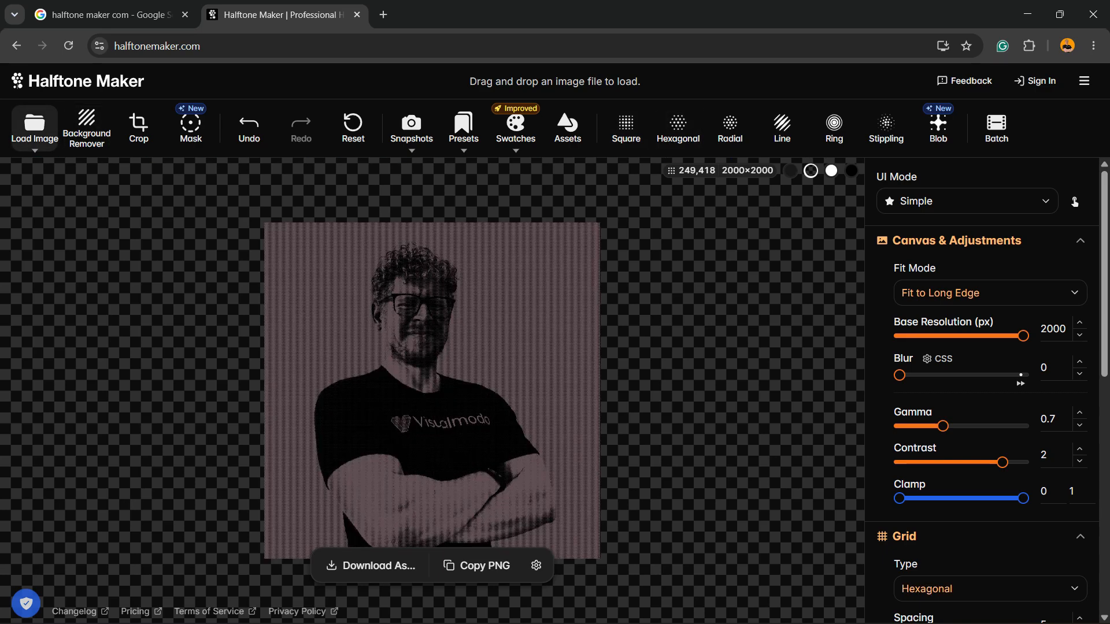
{"action": "left_click", "coordinate": [782, 128]}
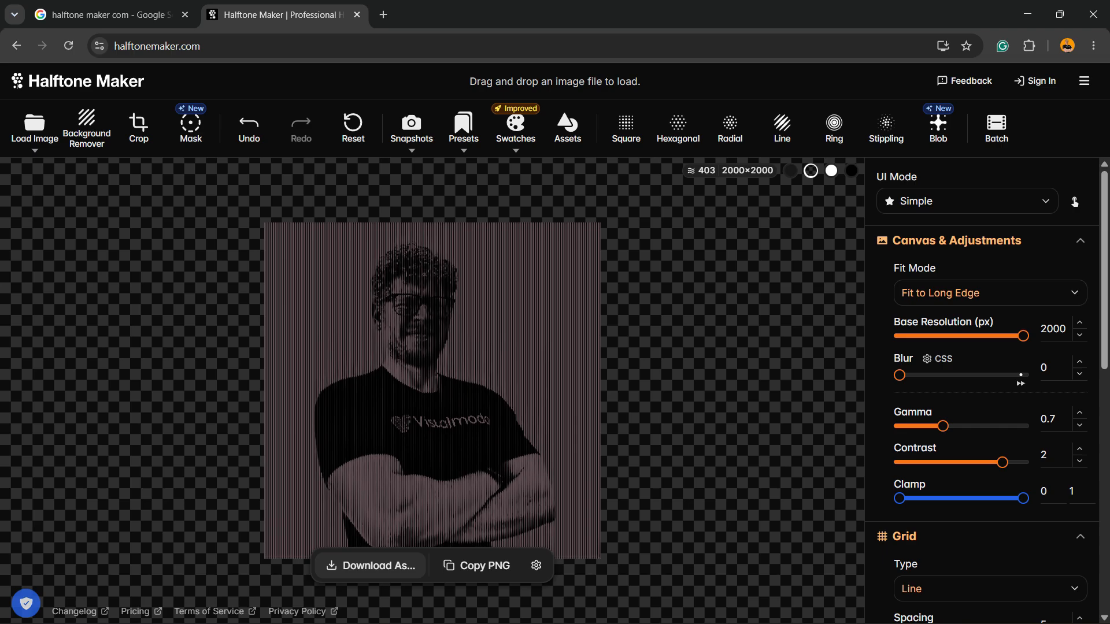
Download the halftone as a PNG at 100% resolution, 2000 × 2000 px.
{"action": "left_click", "coordinate": [372, 566]}
{"action": "left_click", "coordinate": [584, 301]}
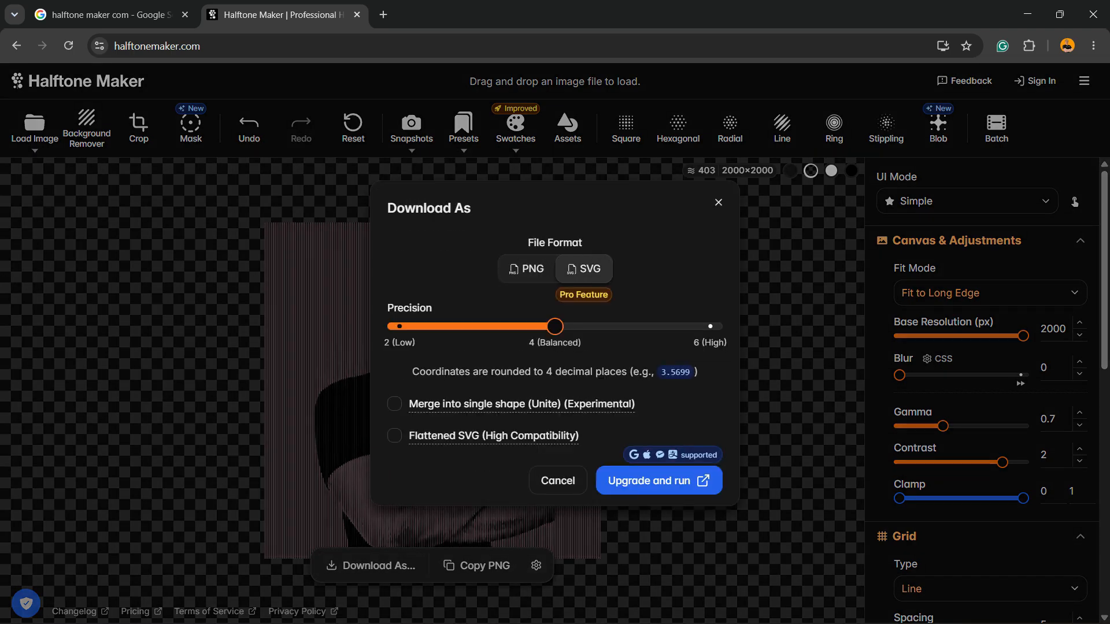
{"action": "left_click", "coordinate": [526, 269]}
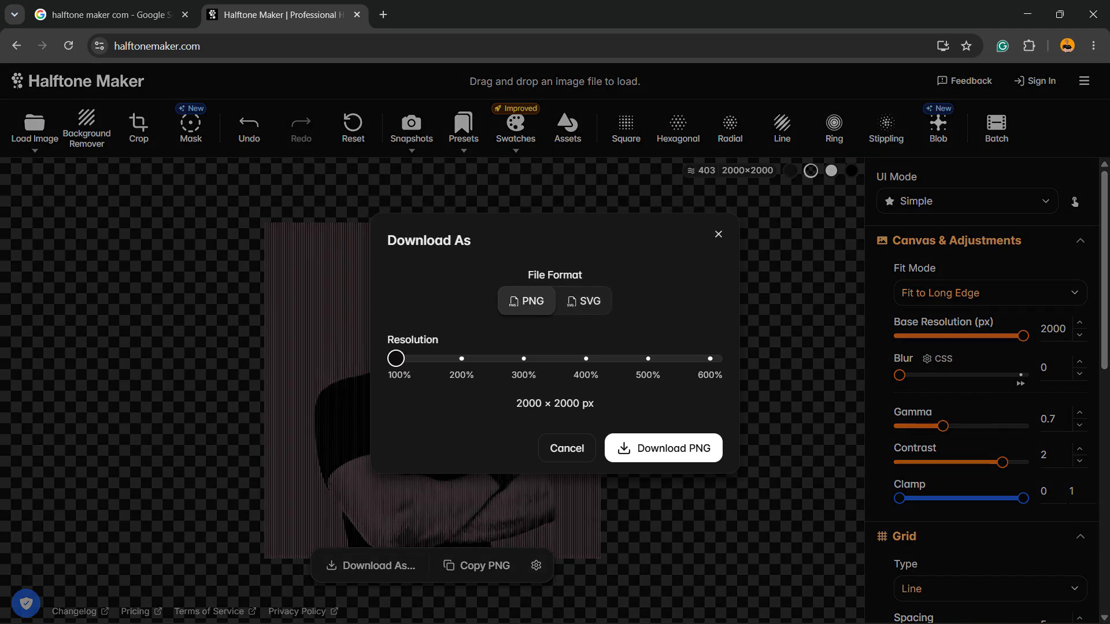
{"action": "mouse_move", "coordinate": [396, 359]}
{"action": "left_mouse_down"}
{"action": "mouse_move", "coordinate": [710, 358]}
{"action": "mouse_move", "coordinate": [396, 358]}
{"action": "left_mouse_up"}
{"action": "left_click", "coordinate": [663, 449]}
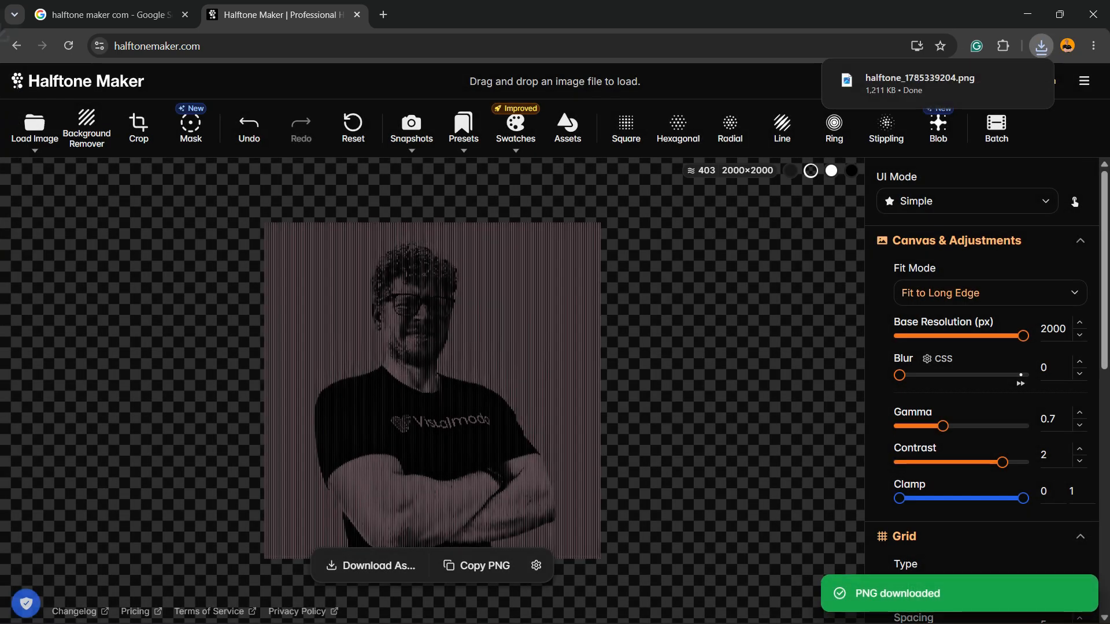
Copy the halftone to the clipboard as a PNG and check the copy format settings without changing them.
{"action": "left_click", "coordinate": [476, 565]}
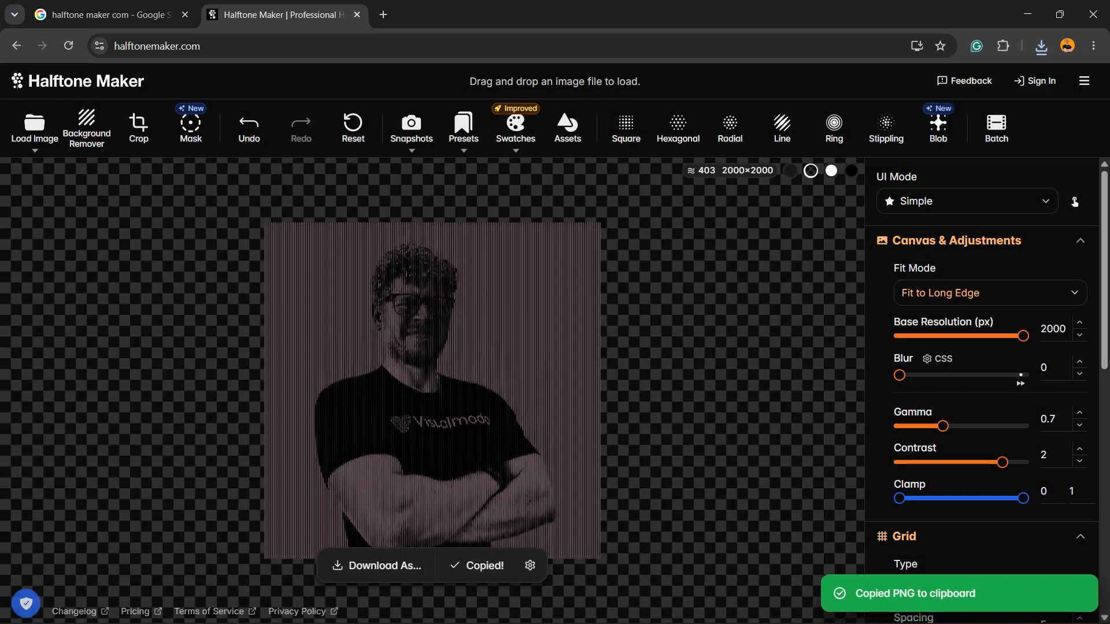
{"action": "left_click", "coordinate": [530, 565]}
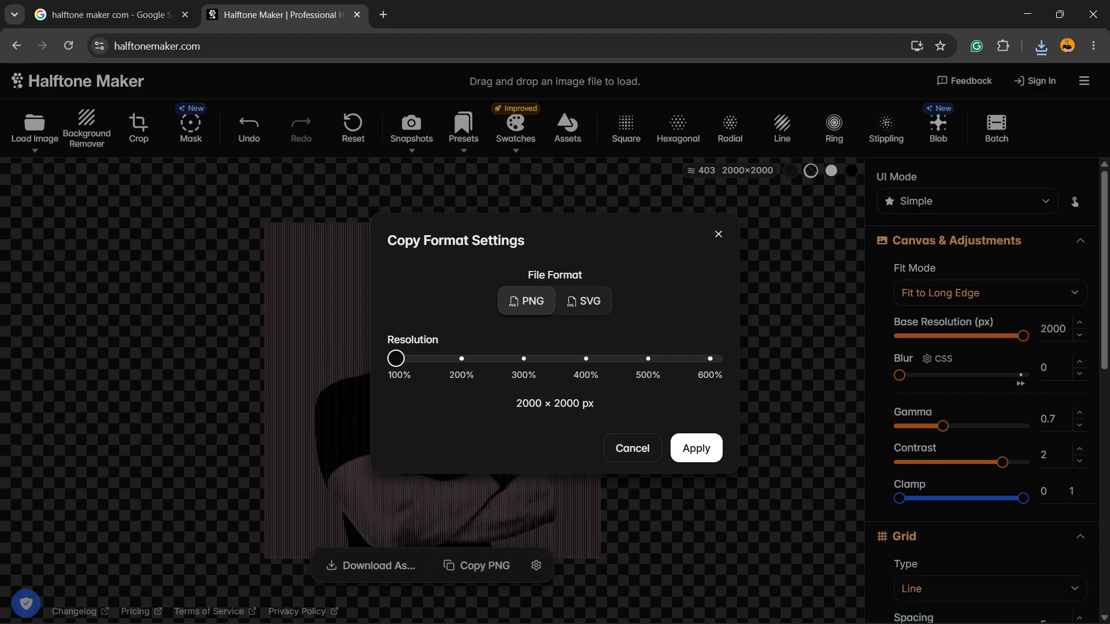
{"action": "key", "text": "Escape"}
Apply the Blob halftone type and look at the batch processing options.
{"action": "left_click", "coordinate": [938, 124]}
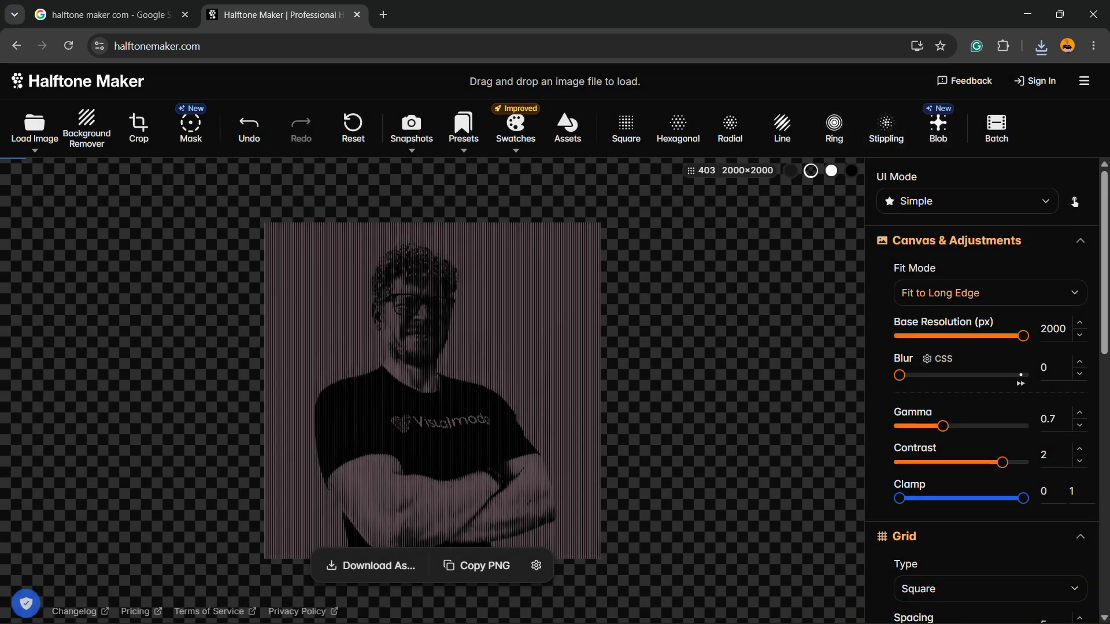
{"action": "left_click", "coordinate": [996, 126]}
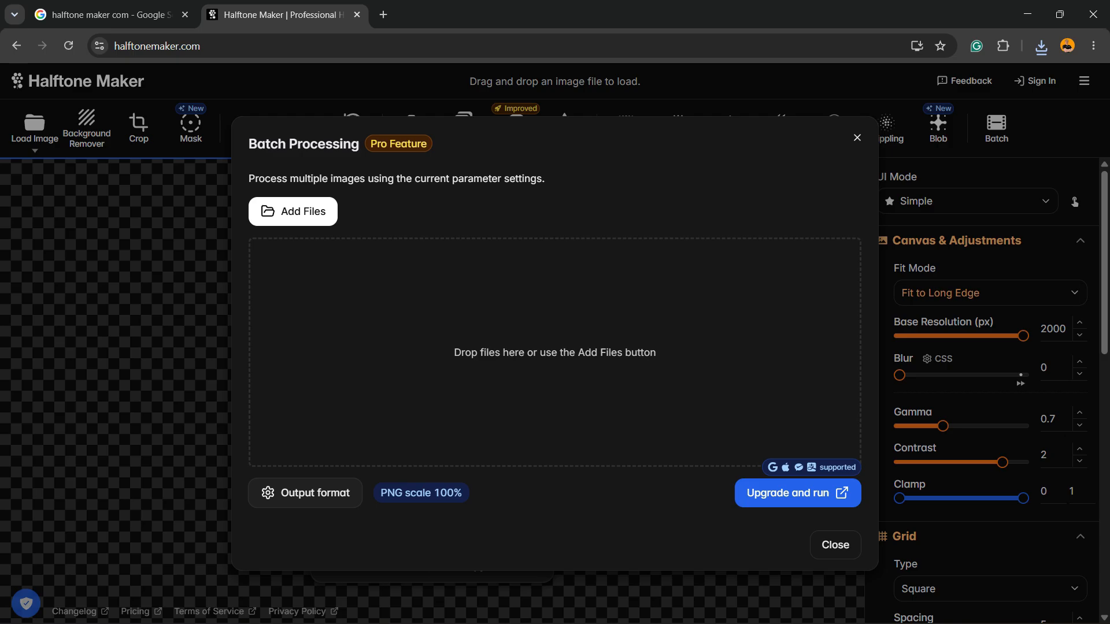
{"action": "left_click", "coordinate": [857, 137]}
Switch the preview backdrop around the artwork to white.
{"action": "key", "text": "b"}
{"action": "key", "text": "b"}
{"action": "key", "text": "b"}
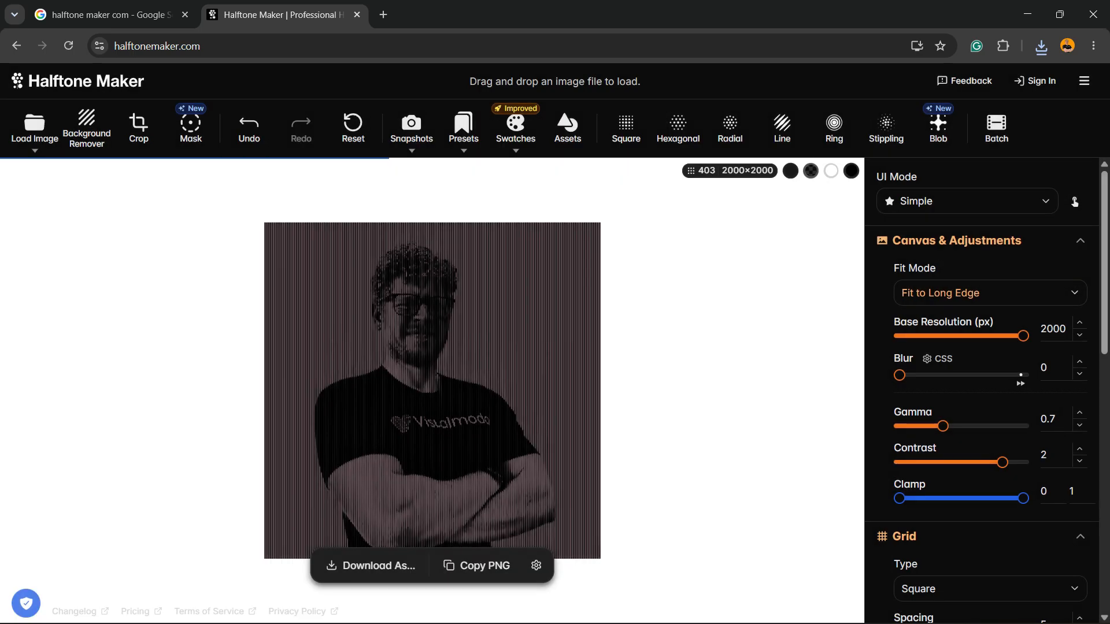